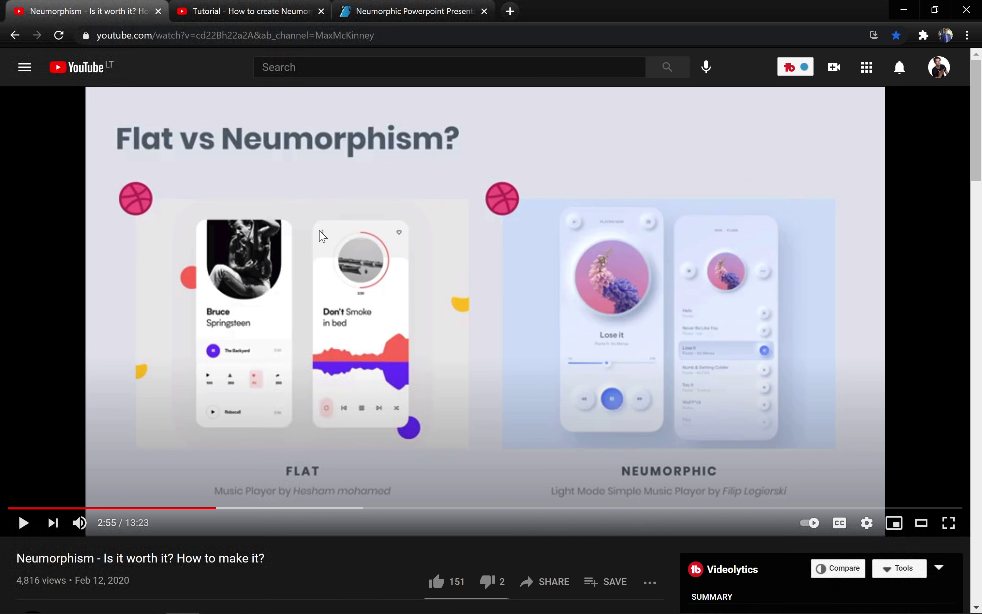
Bring up the 'Tutorial - How to create Neumorphic UI design' video, paused at 5:05.
{"action": "scroll", "coordinate": [79, 481], "scroll_direction": "down", "scroll_amount": 3}
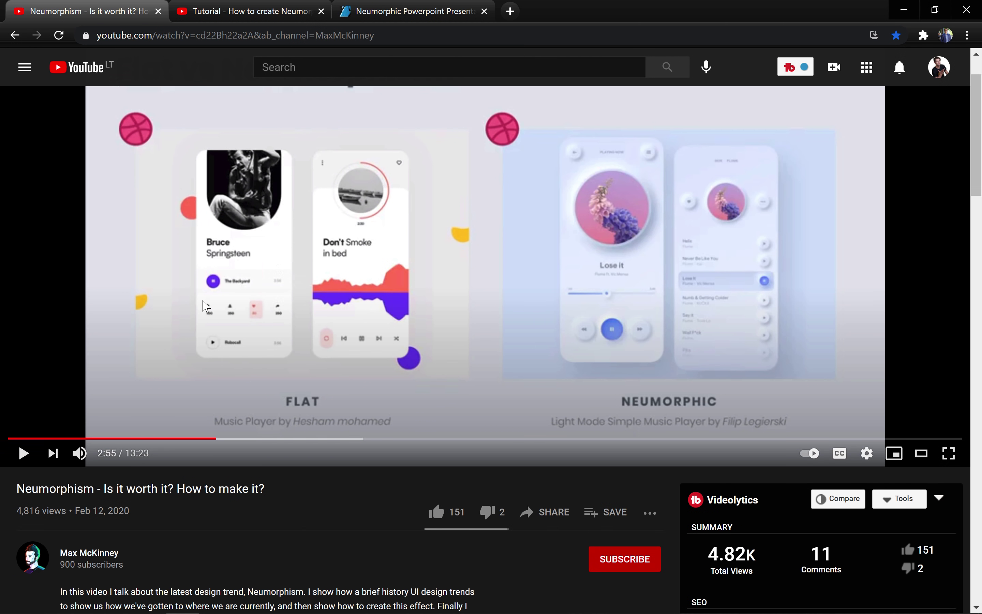
{"action": "scroll", "coordinate": [148, 468], "scroll_direction": "down", "scroll_amount": 1}
{"action": "scroll", "coordinate": [165, 194], "scroll_direction": "up", "scroll_amount": 4}
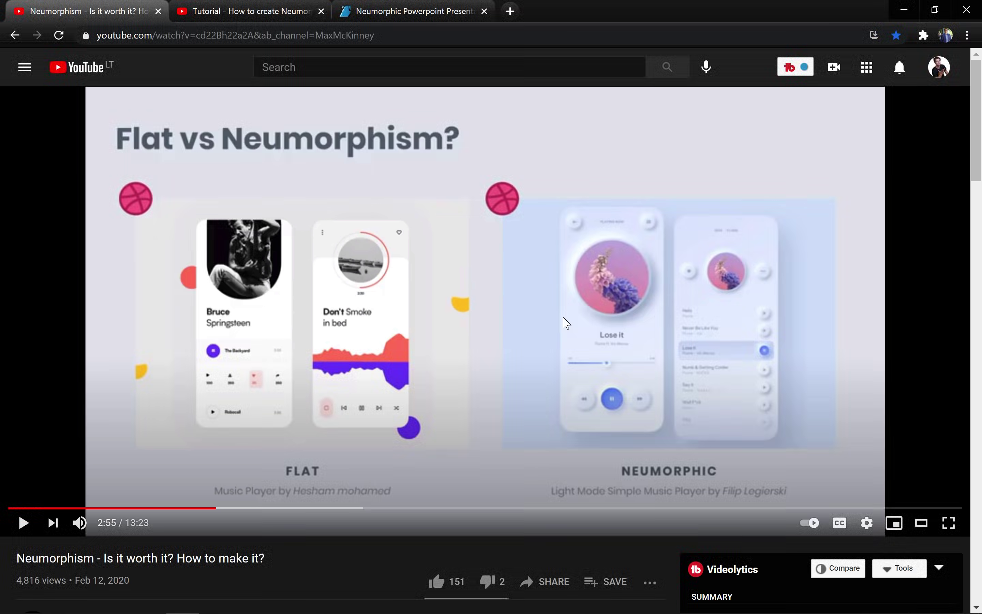
{"action": "left_click", "coordinate": [227, 14]}
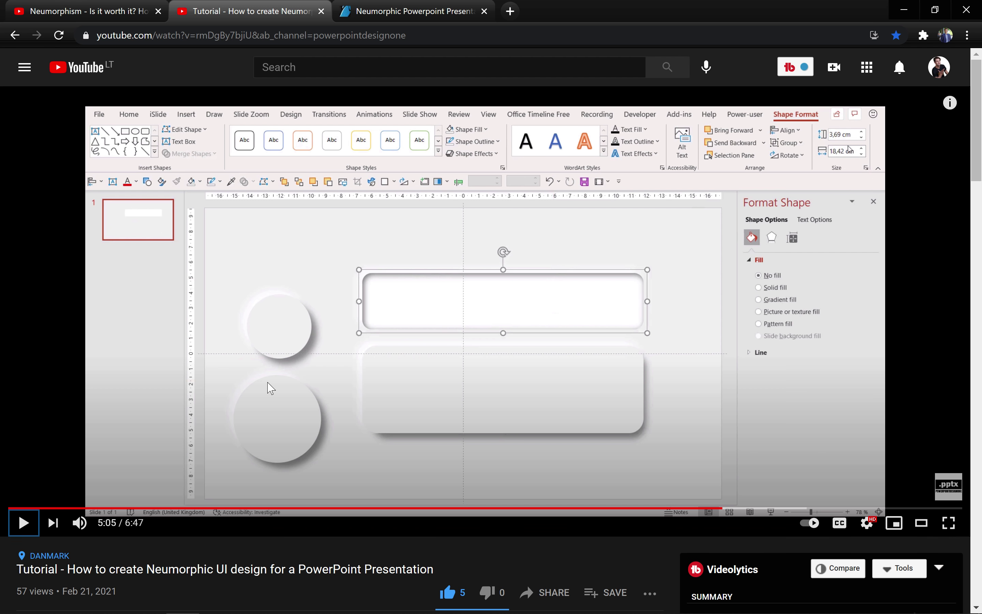
{"action": "scroll", "coordinate": [271, 388], "scroll_direction": "down", "scroll_amount": 5}
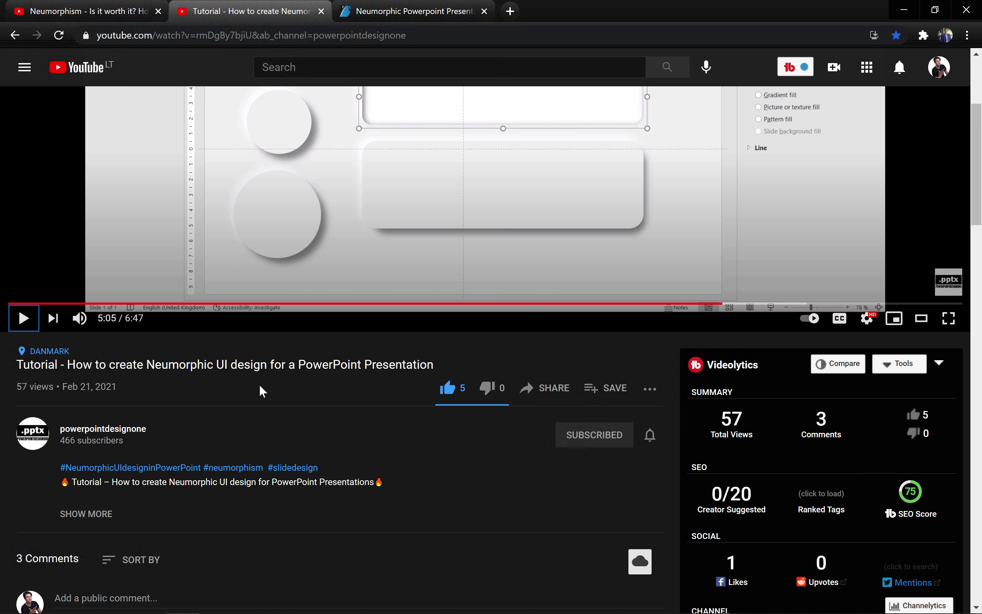
{"action": "scroll", "coordinate": [262, 391], "scroll_direction": "up", "scroll_amount": 5}
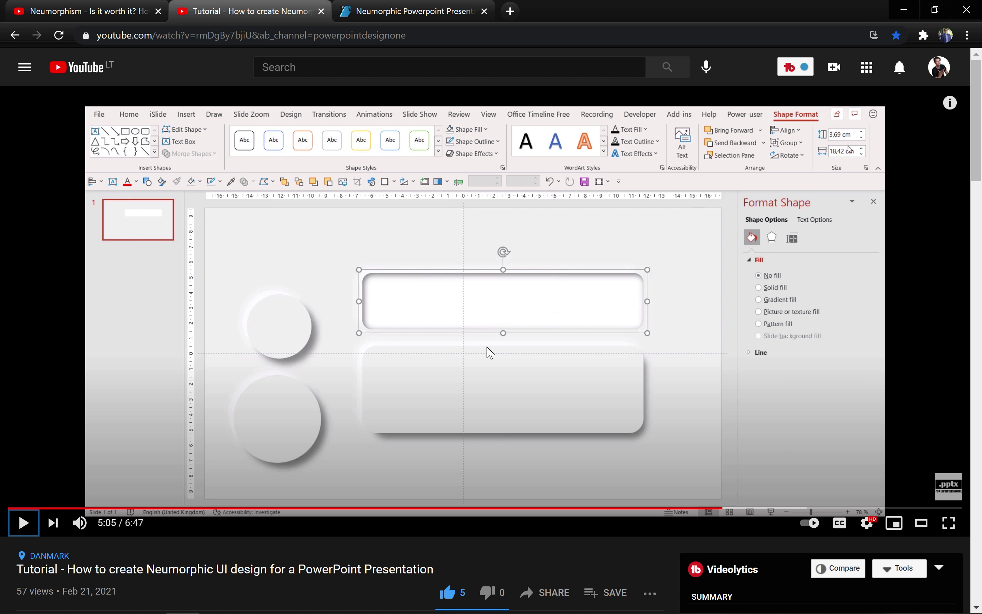
Go to the GraphicRiver 'Neumorphic Powerpoint Presentation' product page.
{"action": "left_click", "coordinate": [413, 13]}
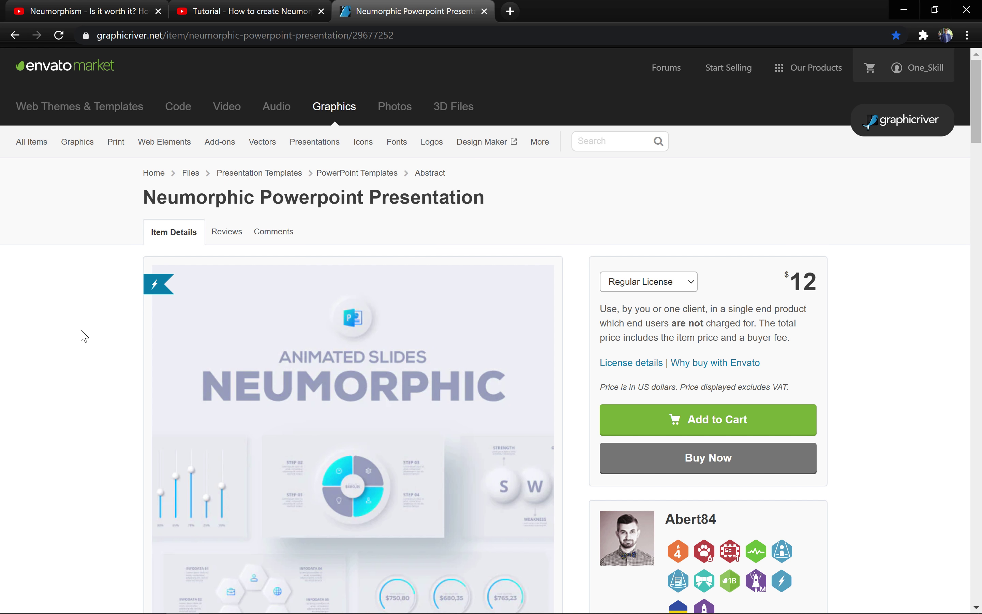
{"action": "scroll", "coordinate": [70, 284], "scroll_direction": "down", "scroll_amount": 7}
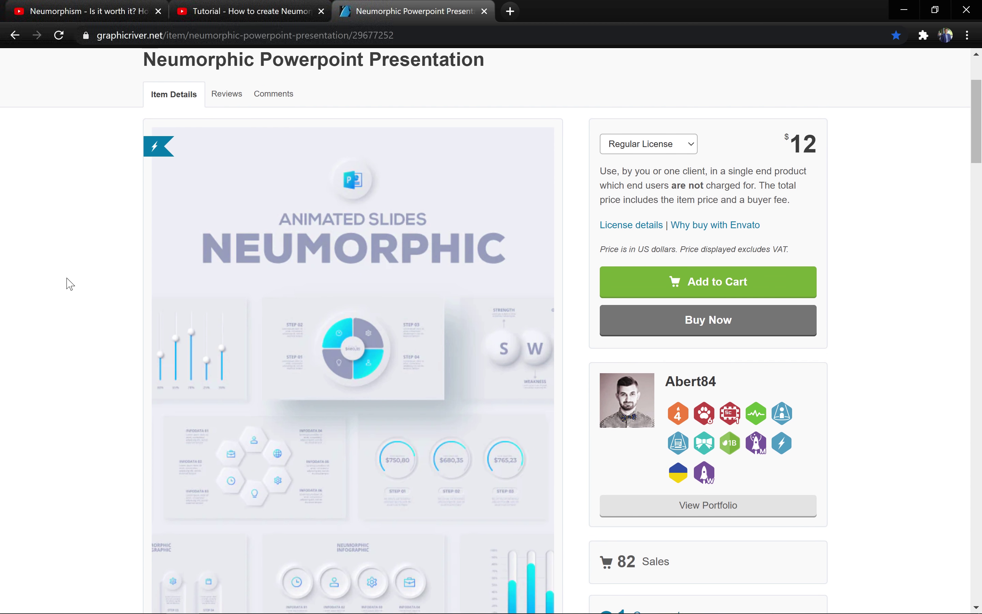
{"action": "scroll", "coordinate": [71, 284], "scroll_direction": "up", "scroll_amount": 6}
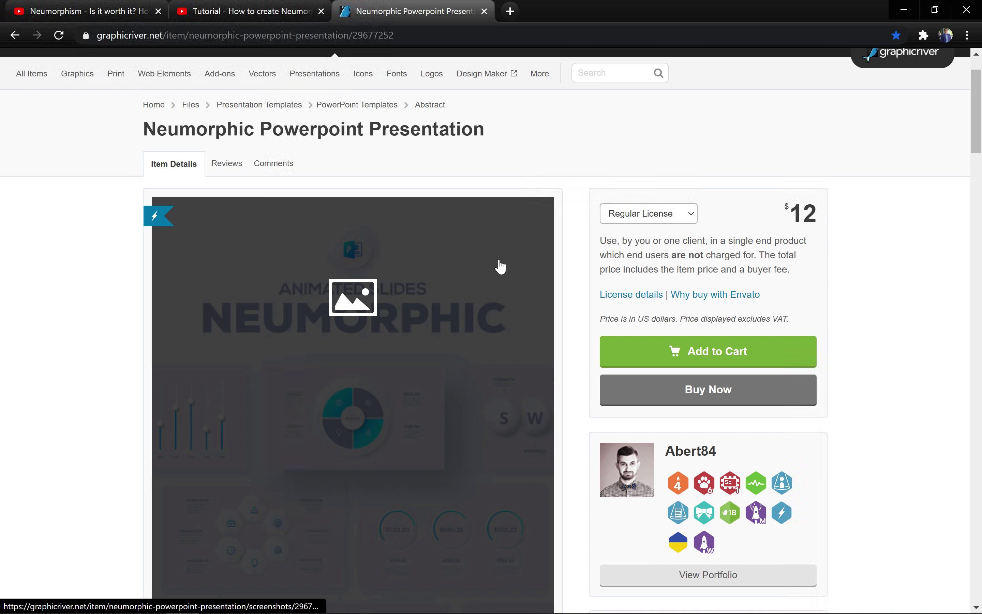
Page through the template's full-size preview slides, then close the lightbox.
{"action": "left_click", "coordinate": [499, 264]}
{"action": "left_click", "coordinate": [953, 337]}
{"action": "left_click", "coordinate": [953, 332]}
{"action": "left_click", "coordinate": [954, 332]}
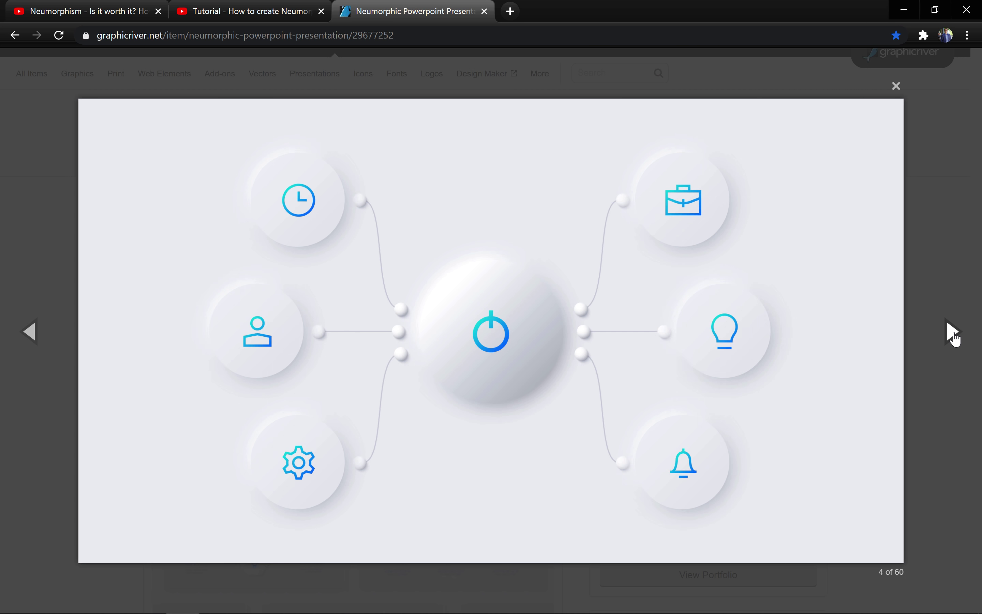
{"action": "left_click", "coordinate": [953, 332]}
{"action": "left_click", "coordinate": [953, 332]}
{"action": "left_click", "coordinate": [953, 332]}
{"action": "left_click", "coordinate": [954, 332]}
{"action": "left_click", "coordinate": [954, 332]}
{"action": "left_click", "coordinate": [953, 332]}
{"action": "left_click", "coordinate": [953, 332]}
{"action": "left_click", "coordinate": [953, 332]}
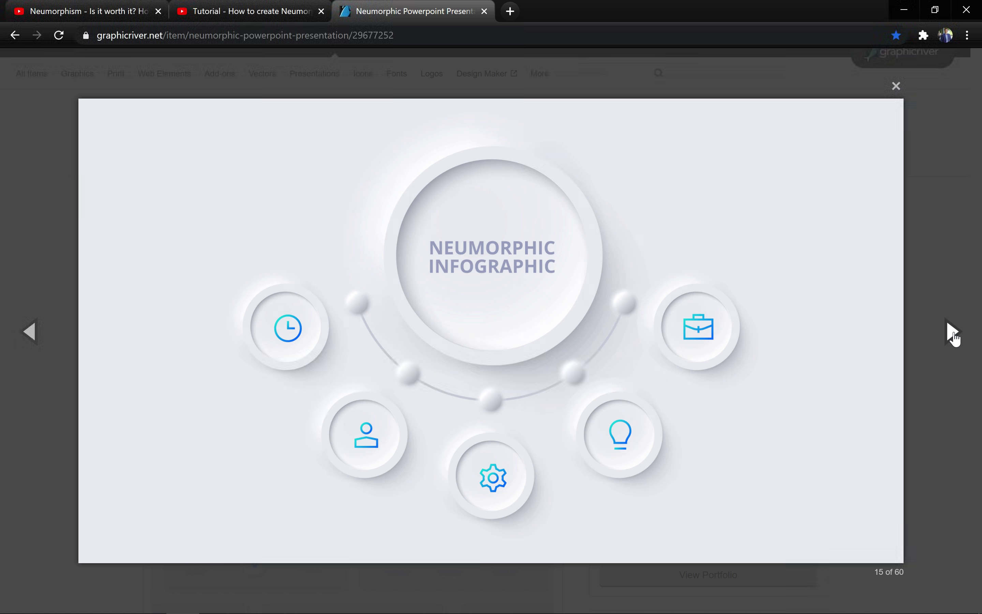
{"action": "left_click", "coordinate": [953, 332]}
{"action": "left_click", "coordinate": [954, 332]}
{"action": "left_click", "coordinate": [954, 332]}
{"action": "left_click", "coordinate": [953, 332]}
{"action": "left_click", "coordinate": [953, 332]}
{"action": "left_click", "coordinate": [954, 332]}
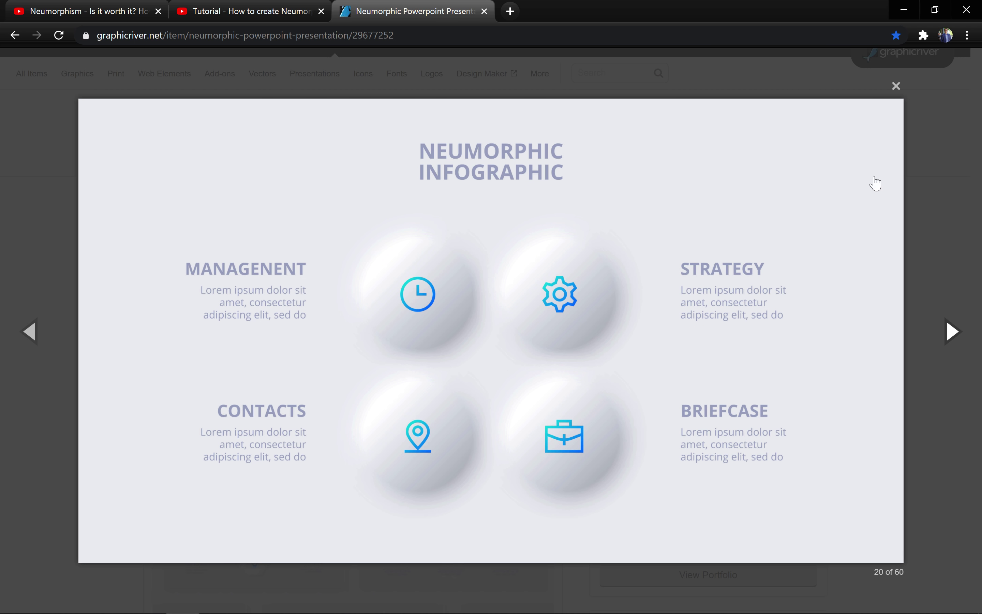
{"action": "left_click", "coordinate": [897, 86]}
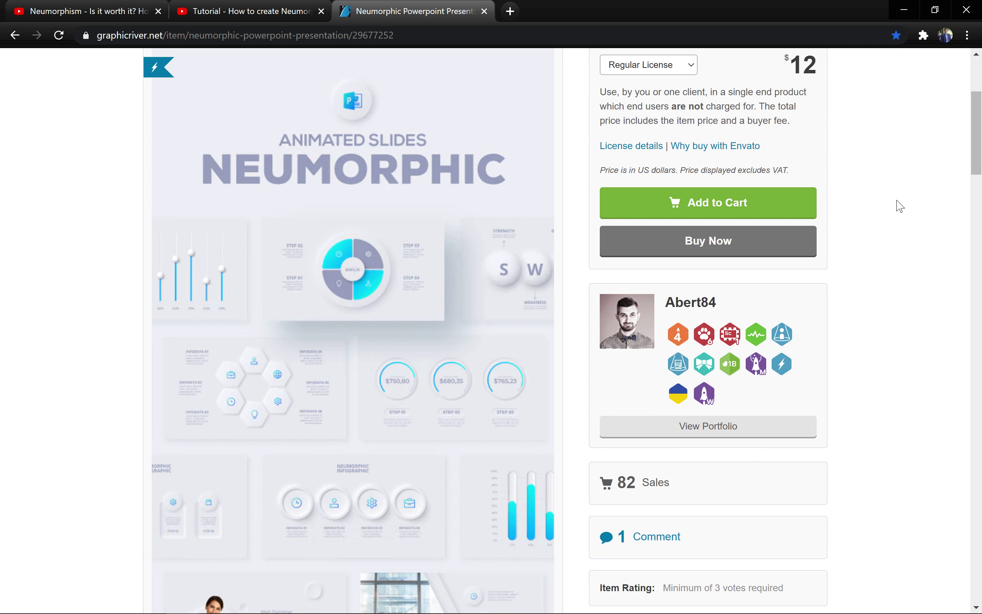
Switch to PowerPoint, check the File > Account page, then present slide 26 full-screen.
{"action": "key", "text": "ctrl+super+Left"}
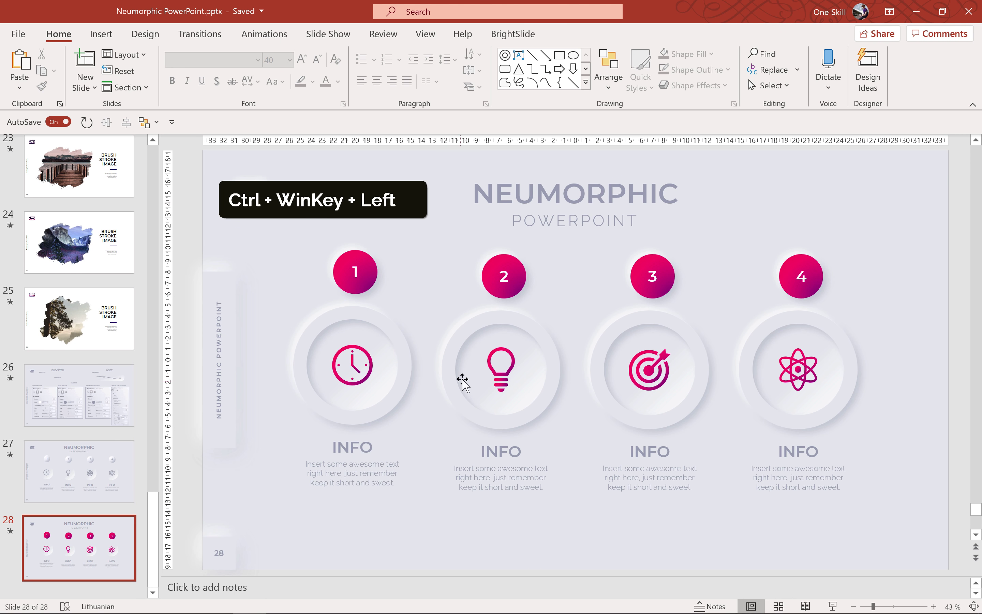
{"action": "left_click", "coordinate": [70, 478]}
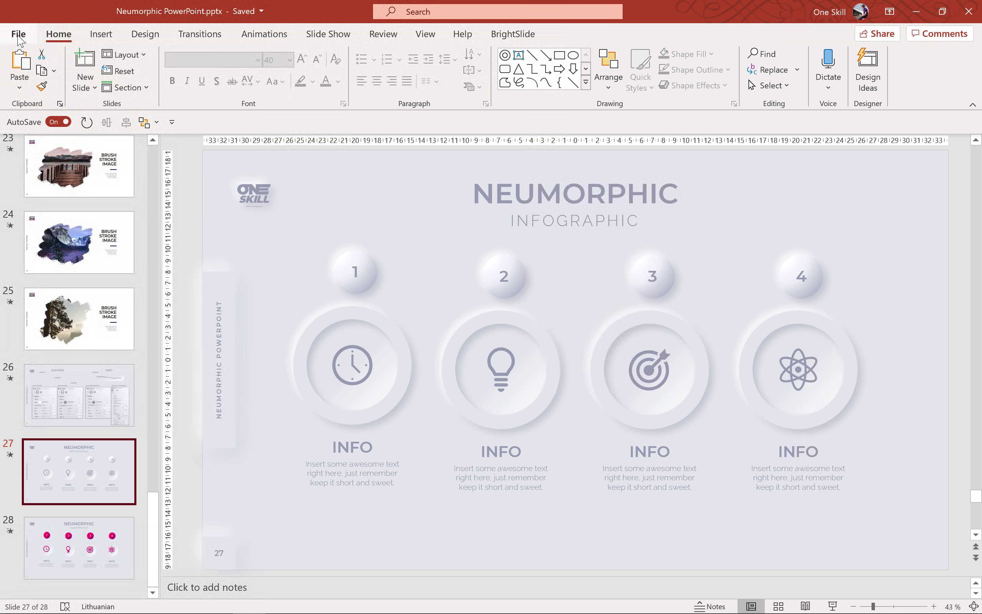
{"action": "left_click", "coordinate": [19, 35]}
{"action": "left_click", "coordinate": [62, 532]}
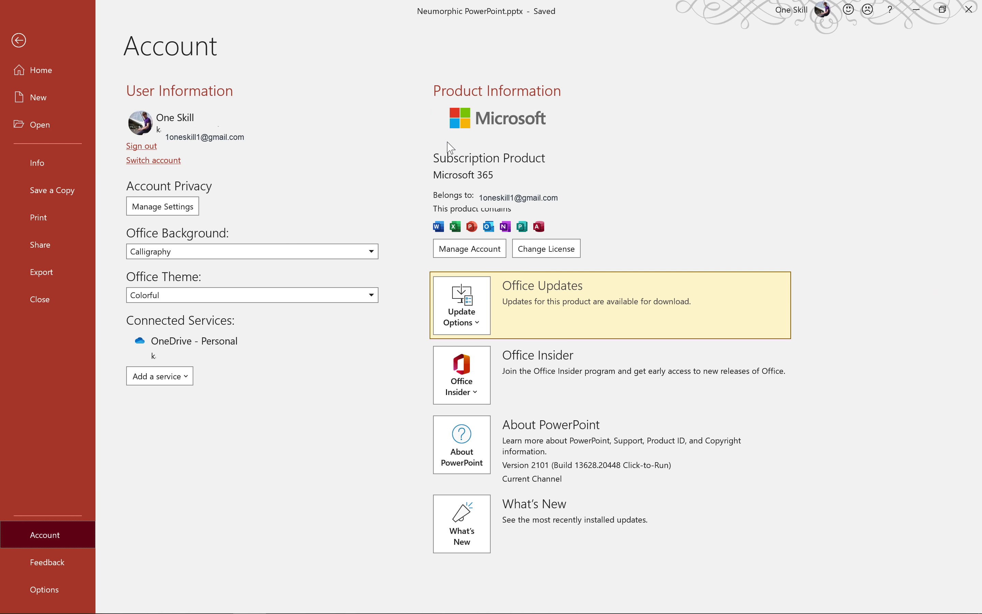
{"action": "left_click", "coordinate": [18, 40]}
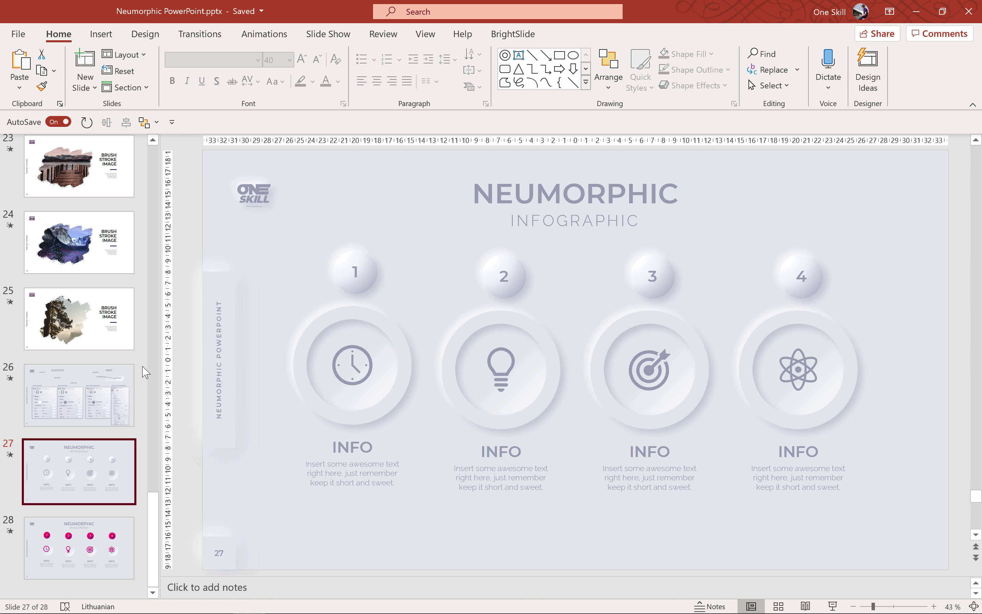
{"action": "left_click", "coordinate": [104, 393]}
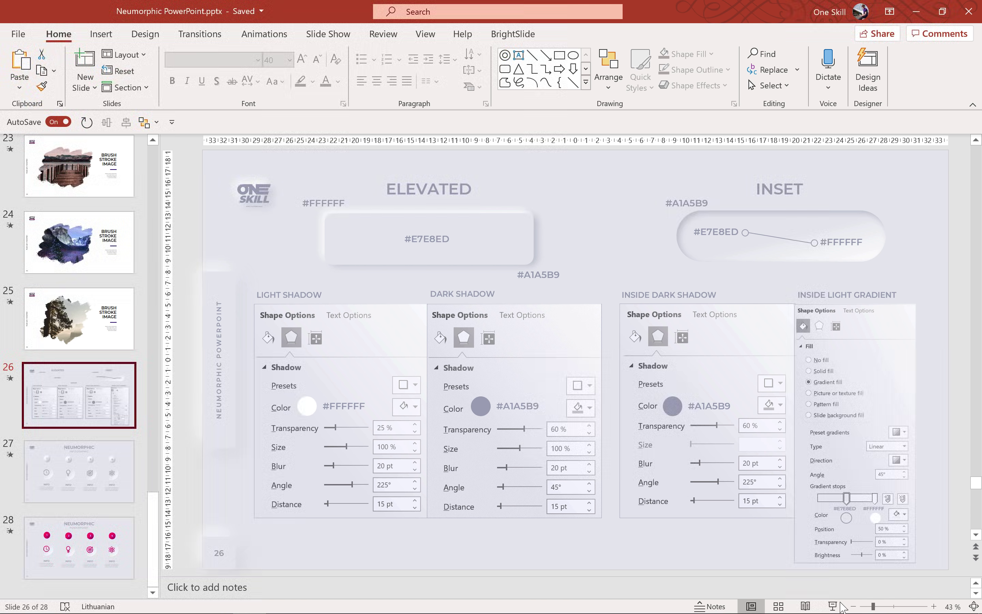
{"action": "left_click", "coordinate": [835, 606]}
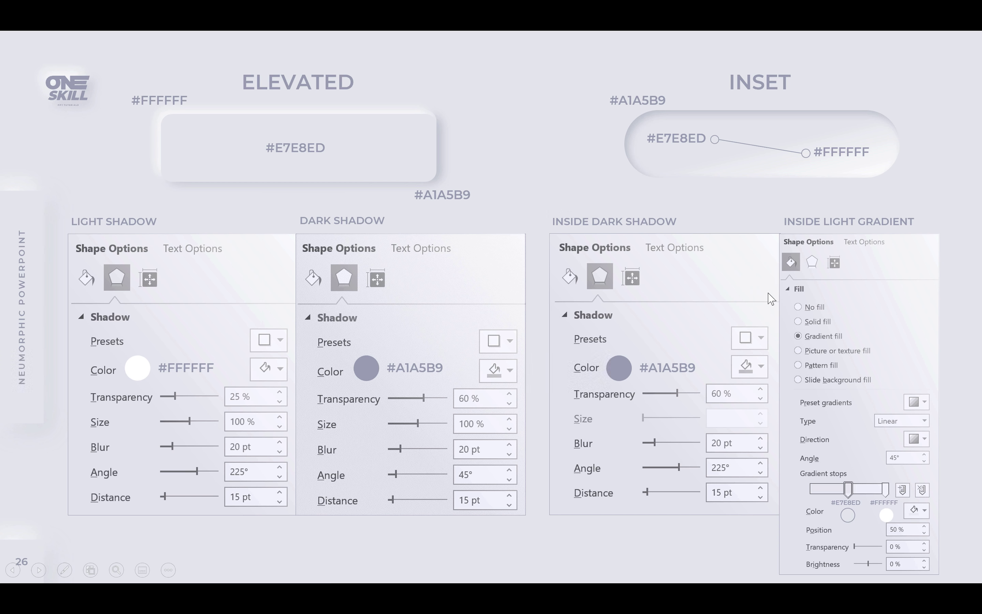
{"action": "key", "text": "Escape"}
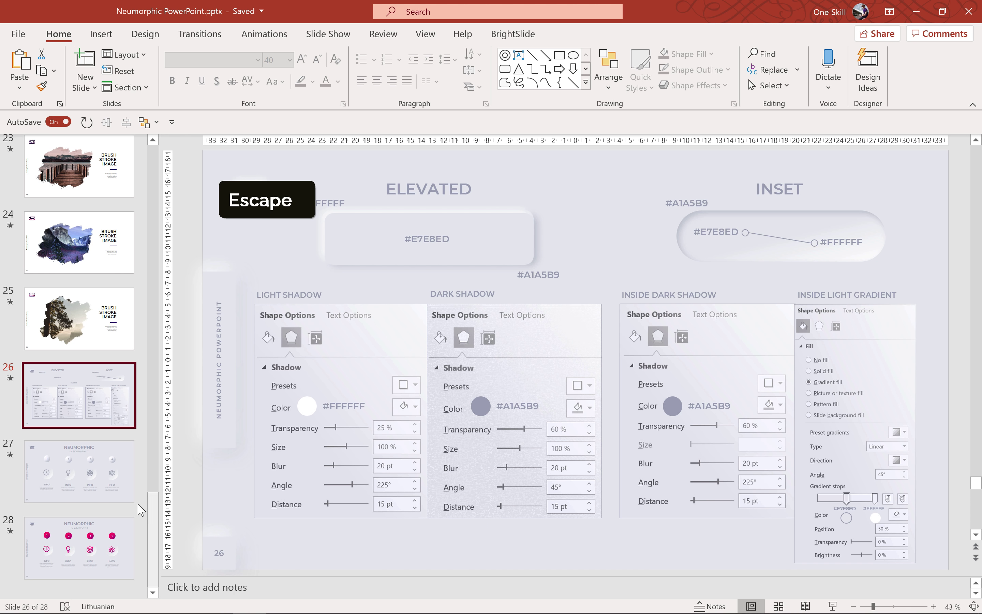
Insert a new blank slide after slide 28 and open its background fill colours.
{"action": "left_click", "coordinate": [85, 584]}
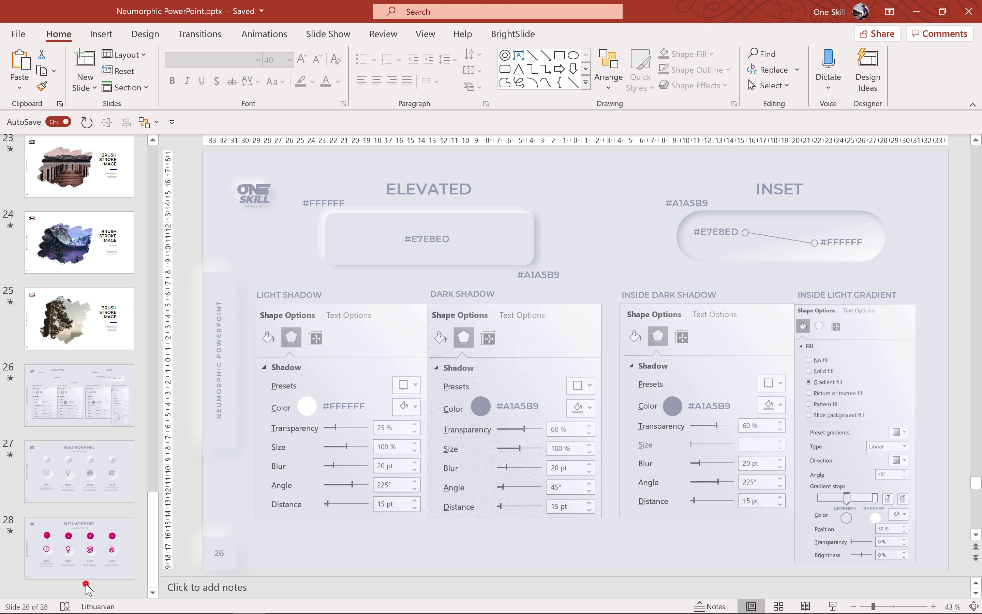
{"action": "key", "text": "Return"}
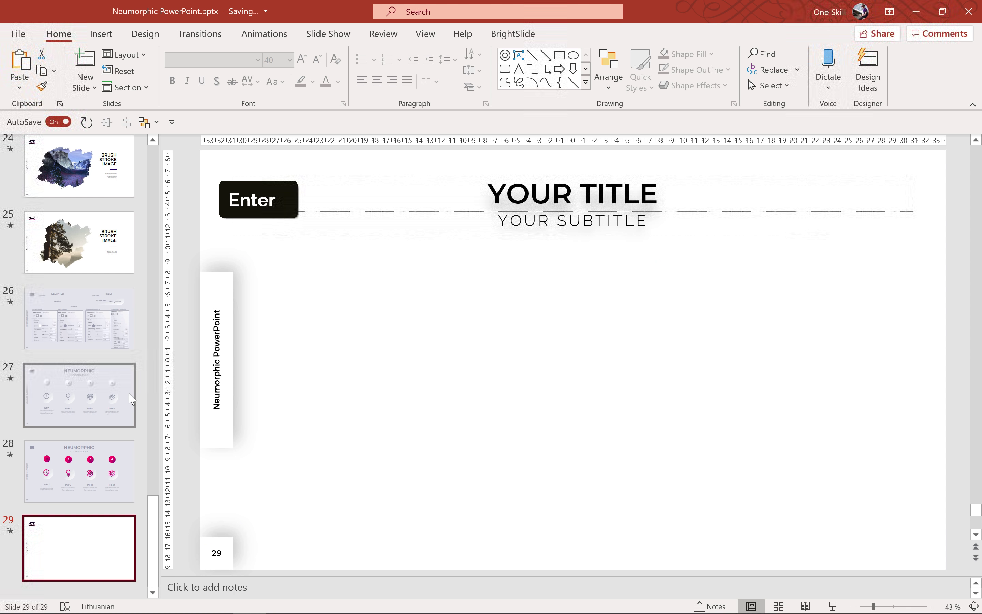
{"action": "right_click", "coordinate": [410, 300]}
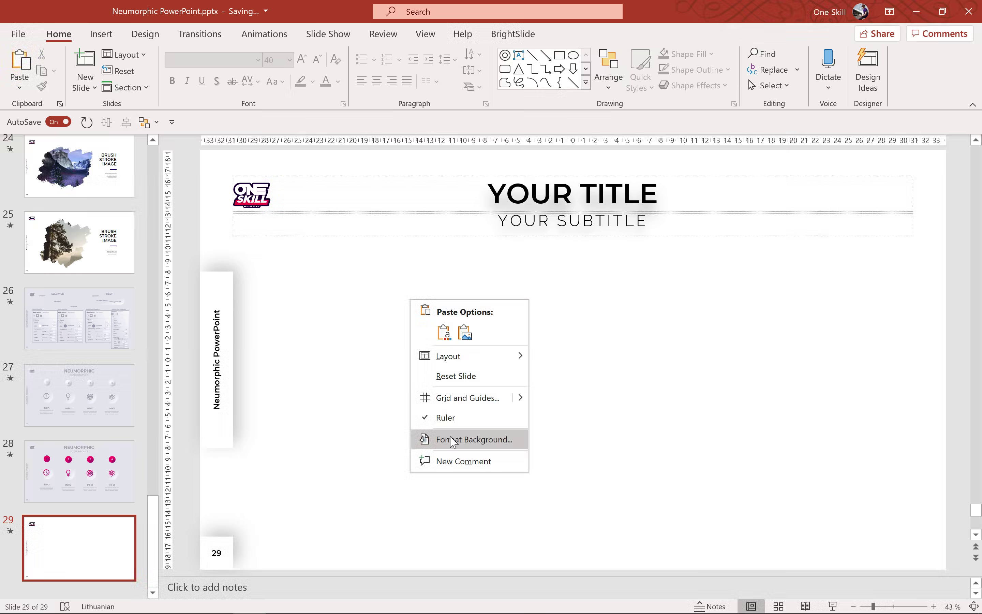
{"action": "left_click", "coordinate": [455, 441]}
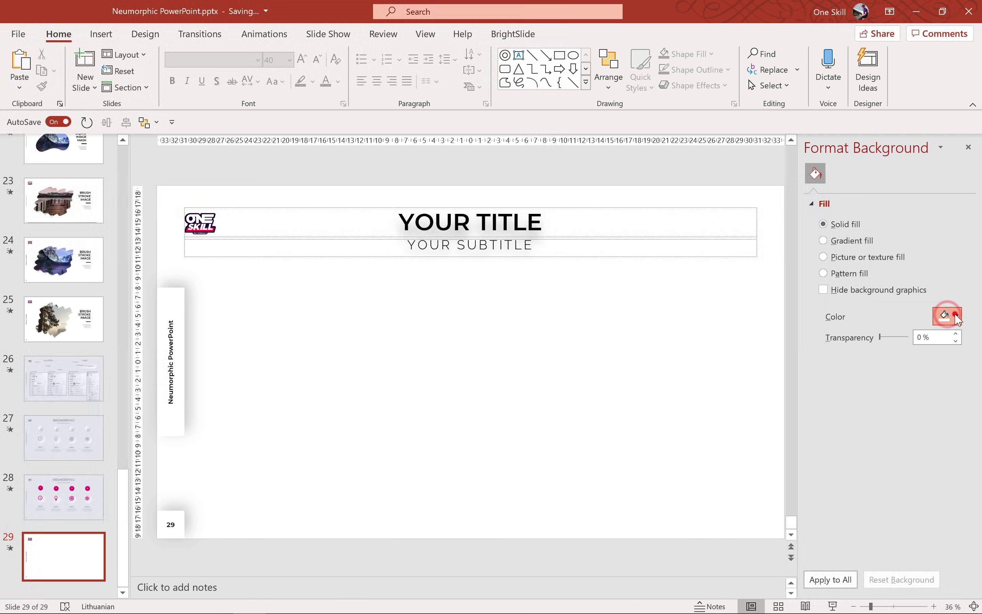
{"action": "left_click", "coordinate": [956, 316]}
{"action": "left_click", "coordinate": [958, 317]}
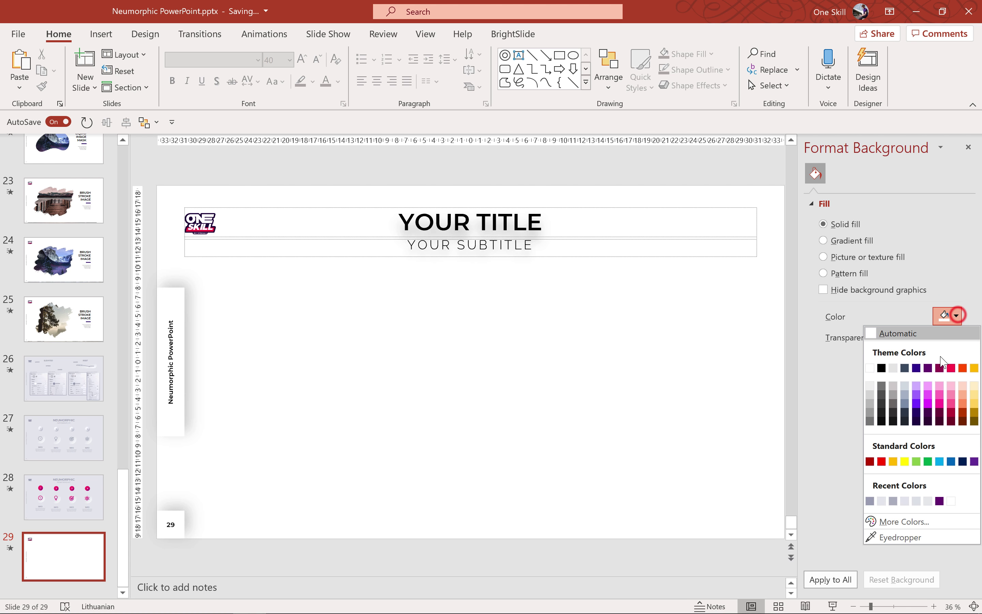
Try custom bluish-grey background values near #E7E9ED, then cancel the Colors dialog.
{"action": "left_click", "coordinate": [909, 520]}
{"action": "left_click_drag", "start_coordinate": [455, 219], "coordinate": [479, 186]}
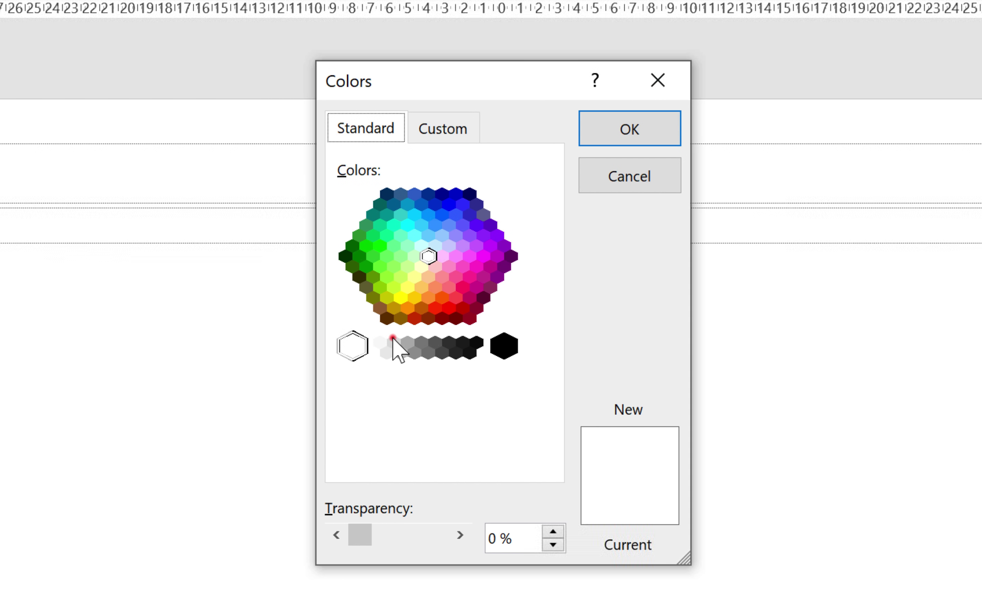
{"action": "left_click", "coordinate": [388, 349]}
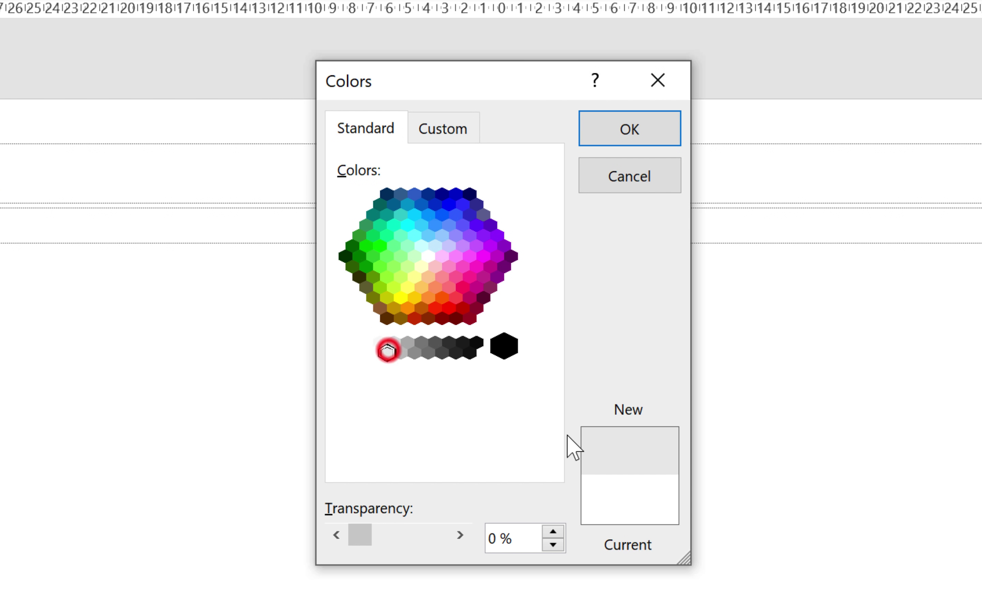
{"action": "left_click", "coordinate": [433, 127]}
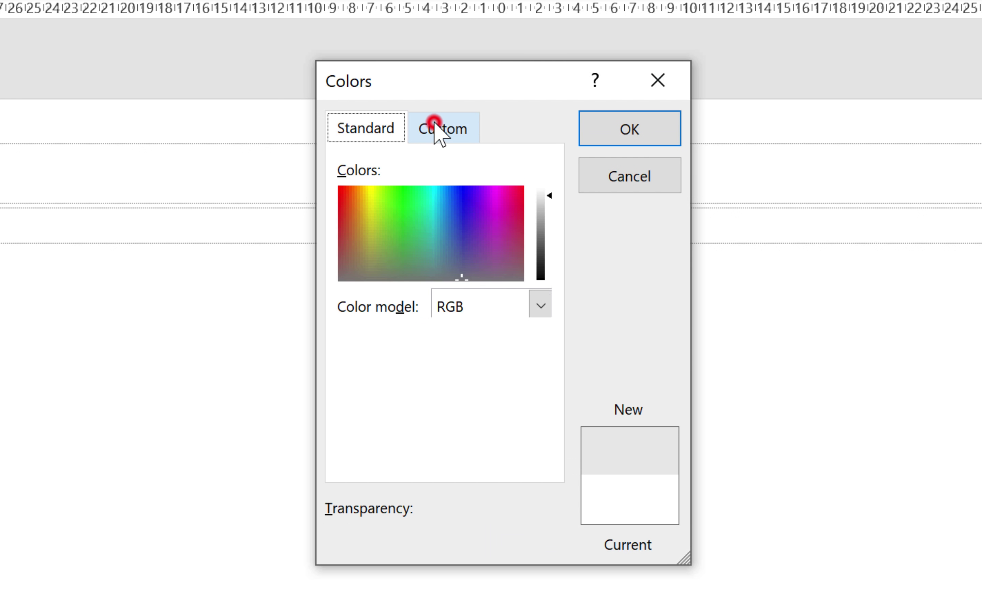
{"action": "left_click", "coordinate": [459, 272]}
{"action": "left_click_drag", "start_coordinate": [455, 266], "coordinate": [451, 254]}
{"action": "left_click", "coordinate": [456, 268]}
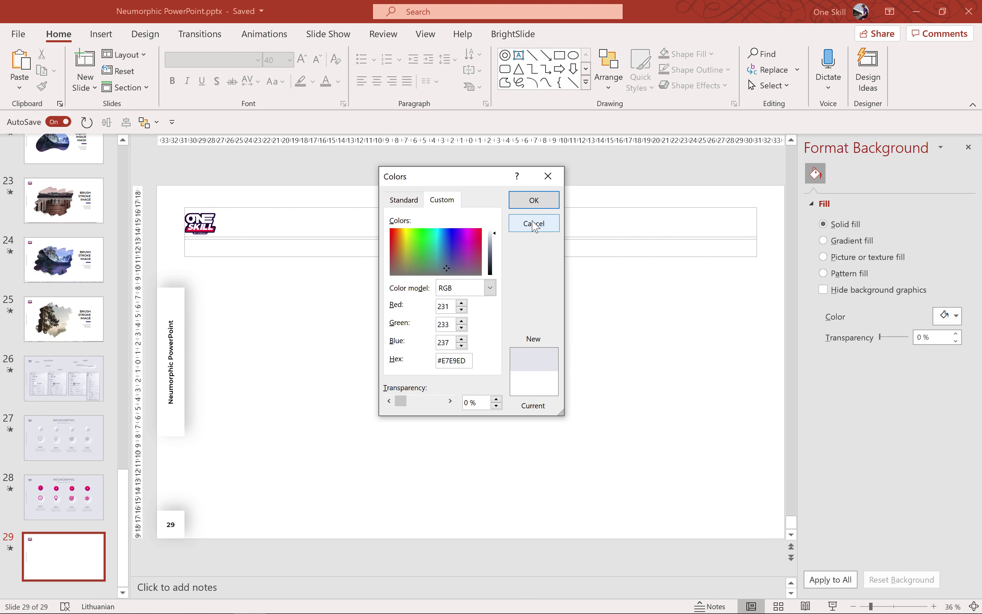
{"action": "left_click", "coordinate": [534, 223]}
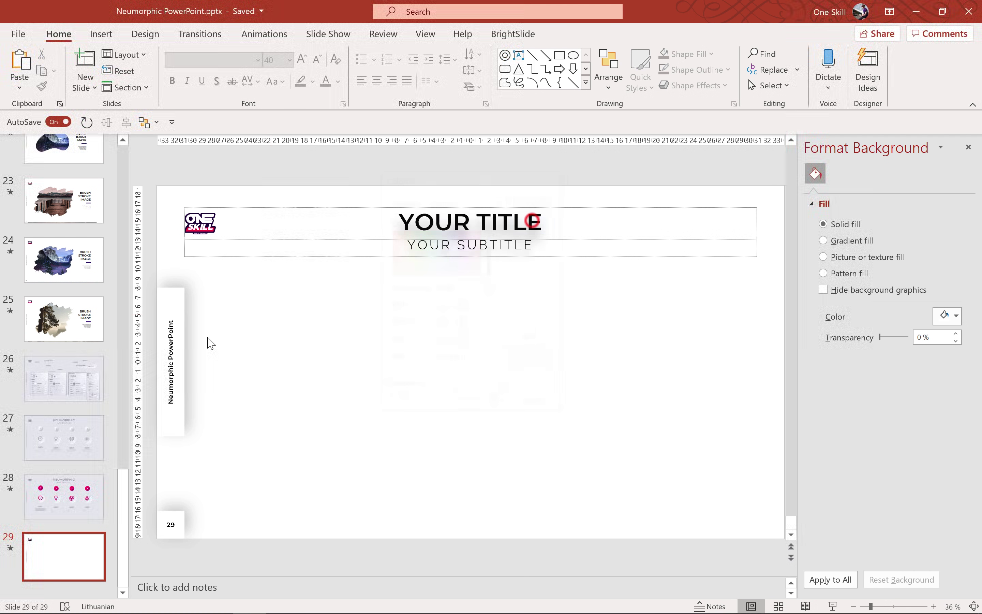
Copy the #E7E8ED colour code from slide 26's Elevated example.
{"action": "left_click", "coordinate": [56, 379]}
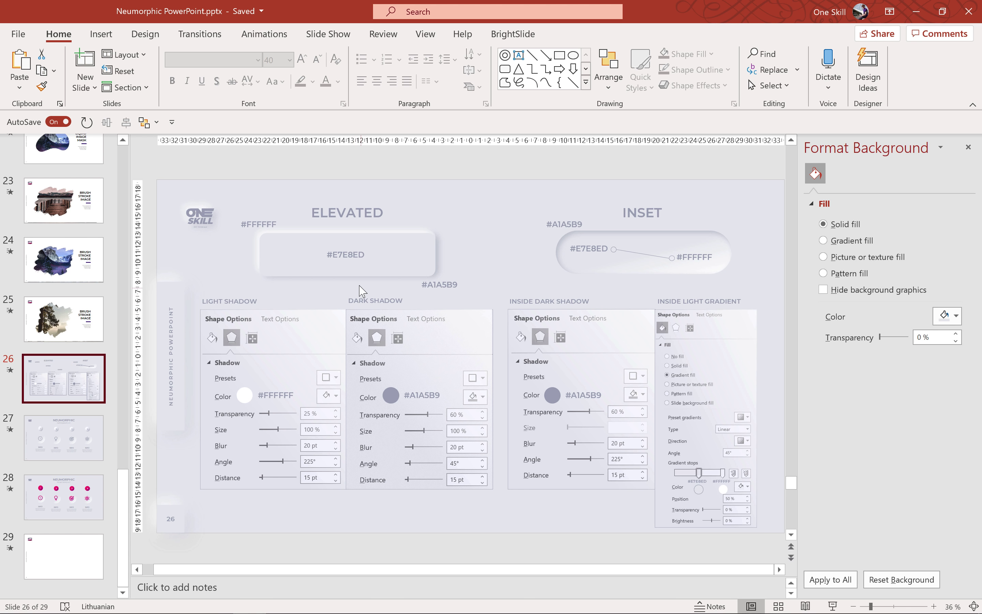
{"action": "left_click", "coordinate": [350, 255]}
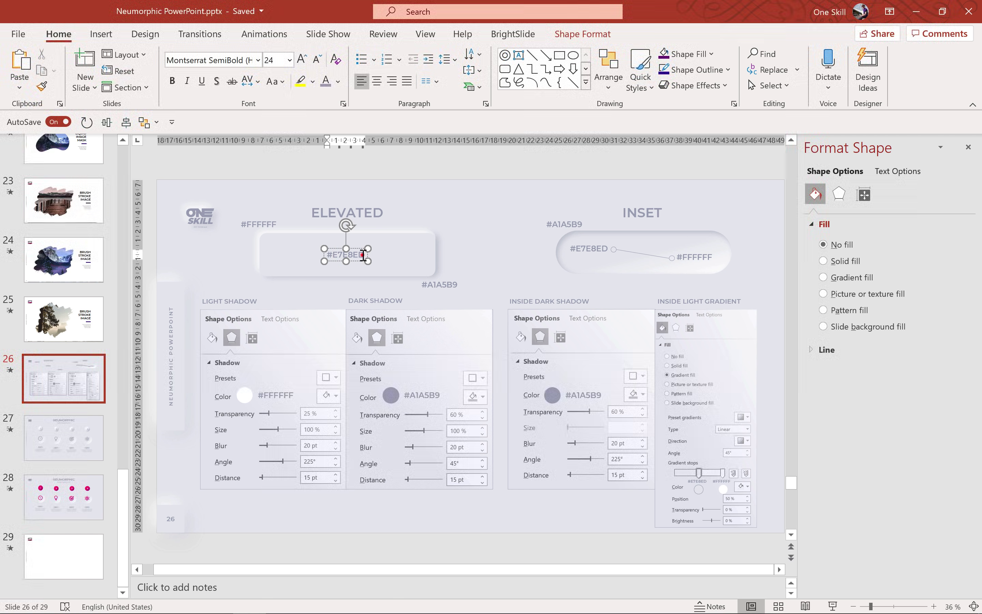
{"action": "left_click_drag", "start_coordinate": [326, 255], "coordinate": [327, 255]}
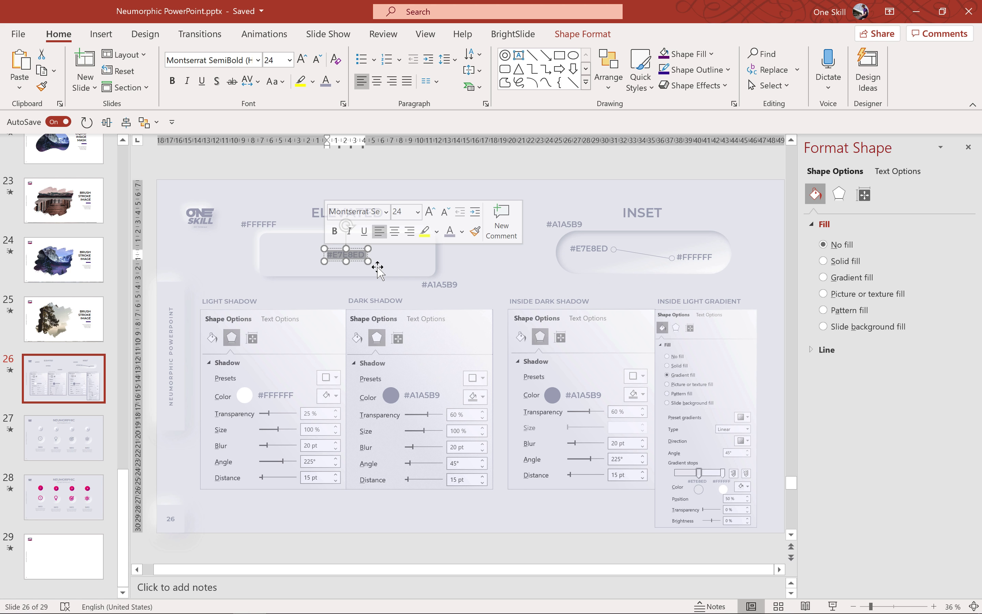
{"action": "key", "text": "ctrl+c"}
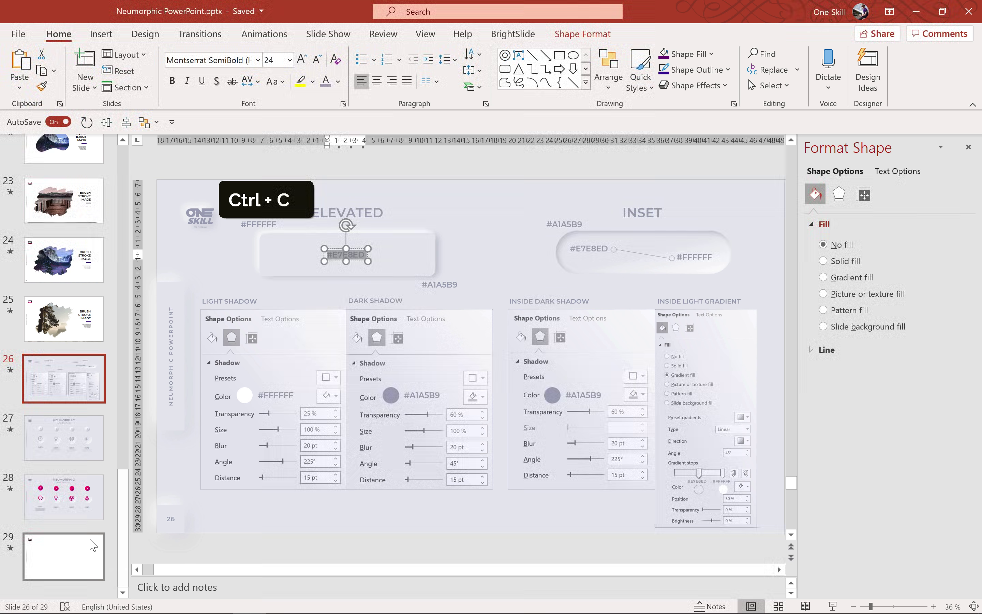
Paste #E7E8ED as slide 29's custom background colour through Format Background.
{"action": "left_click", "coordinate": [88, 551]}
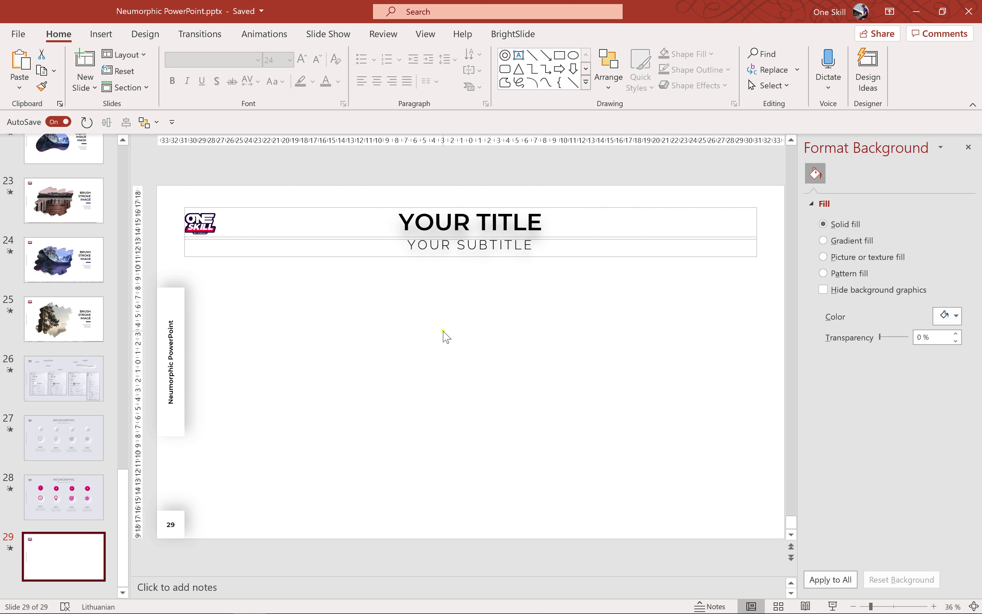
{"action": "right_click", "coordinate": [443, 330]}
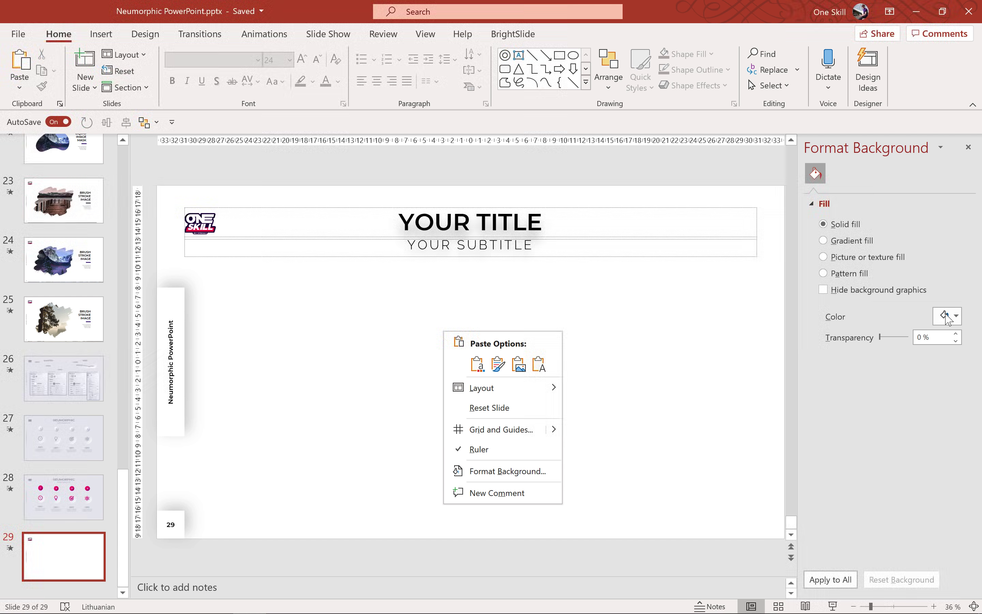
{"action": "left_click", "coordinate": [949, 318]}
{"action": "left_click", "coordinate": [913, 521]}
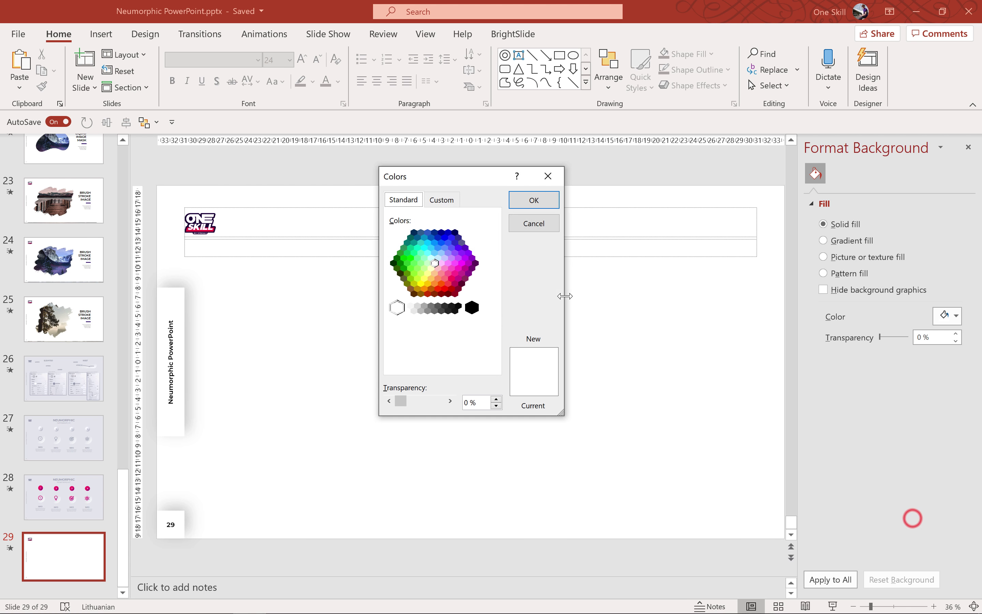
{"action": "left_click", "coordinate": [442, 200]}
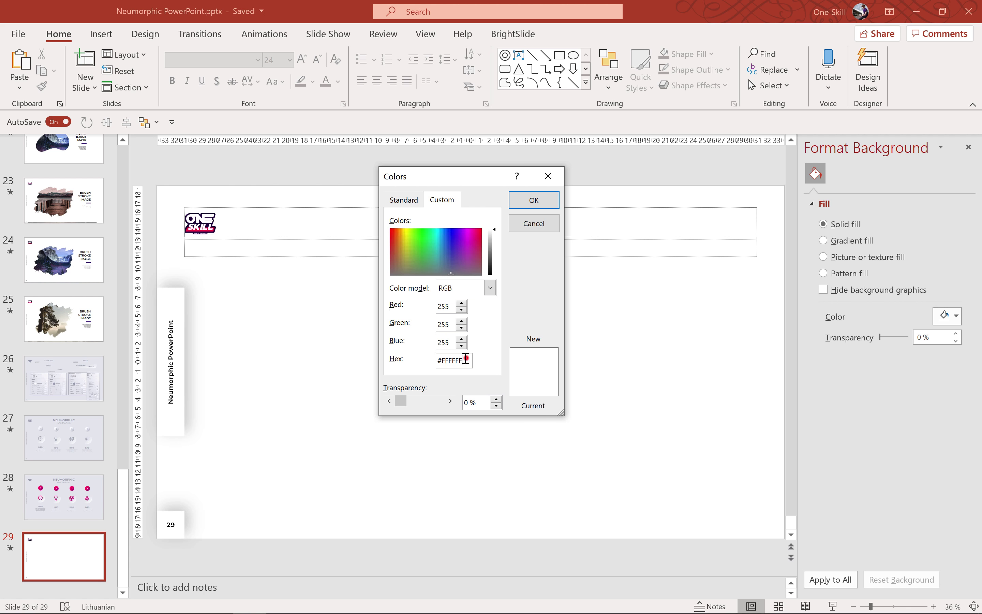
{"action": "key", "text": "ctrl+v"}
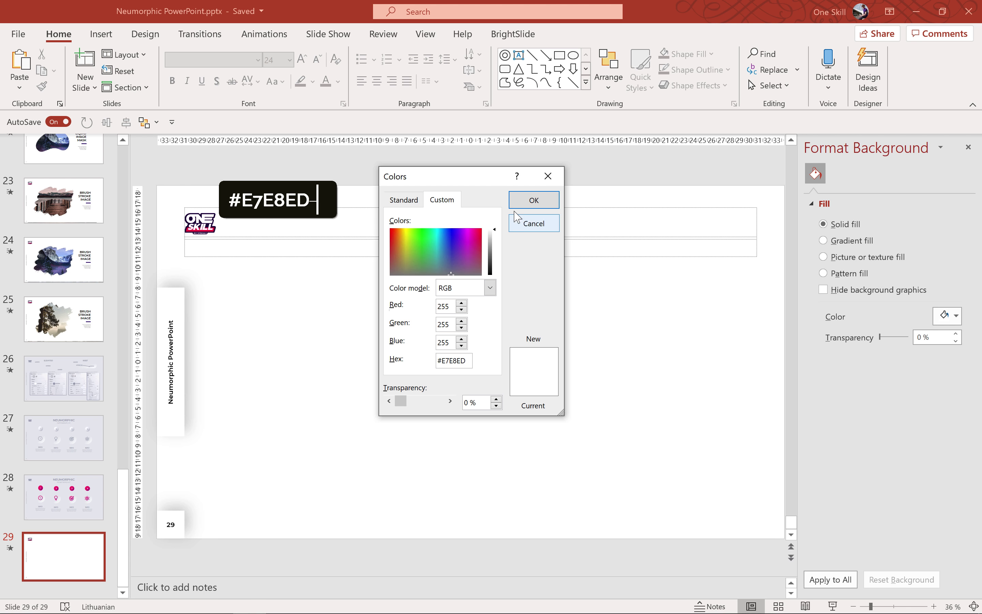
{"action": "left_click", "coordinate": [524, 198]}
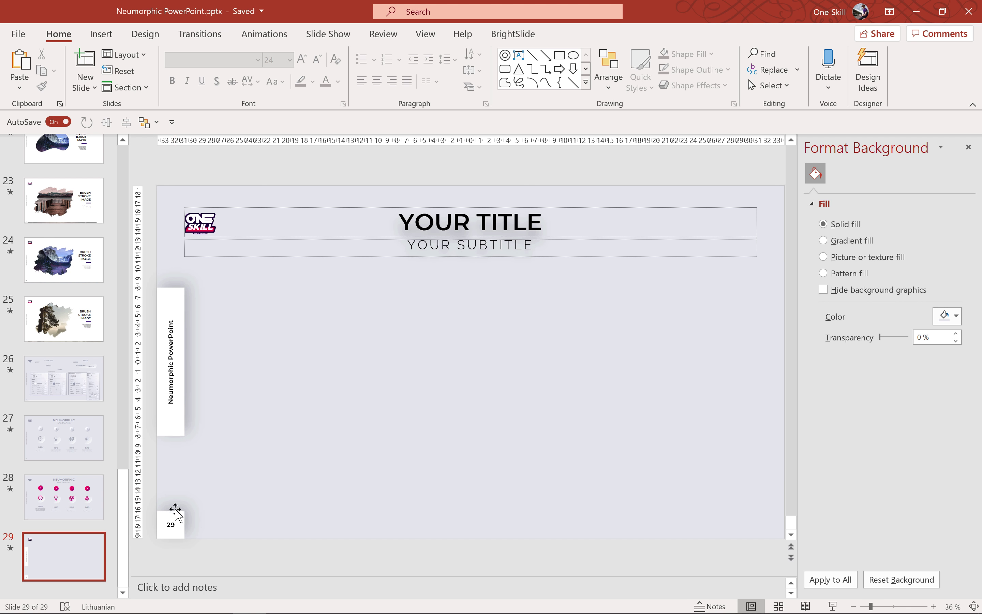
Delete slide 29's title, subtitle, vertical side bar and page-number boxes.
{"action": "left_click", "coordinate": [300, 209]}
{"action": "left_click", "coordinate": [319, 256], "text": "shift"}
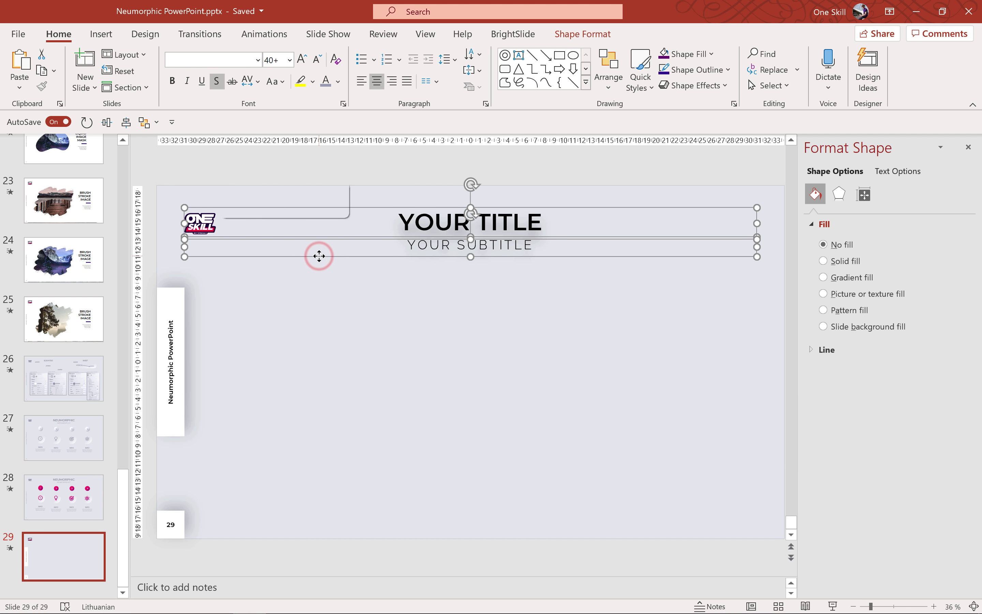
{"action": "key", "text": "BackSpace"}
{"action": "left_click", "coordinate": [176, 295]}
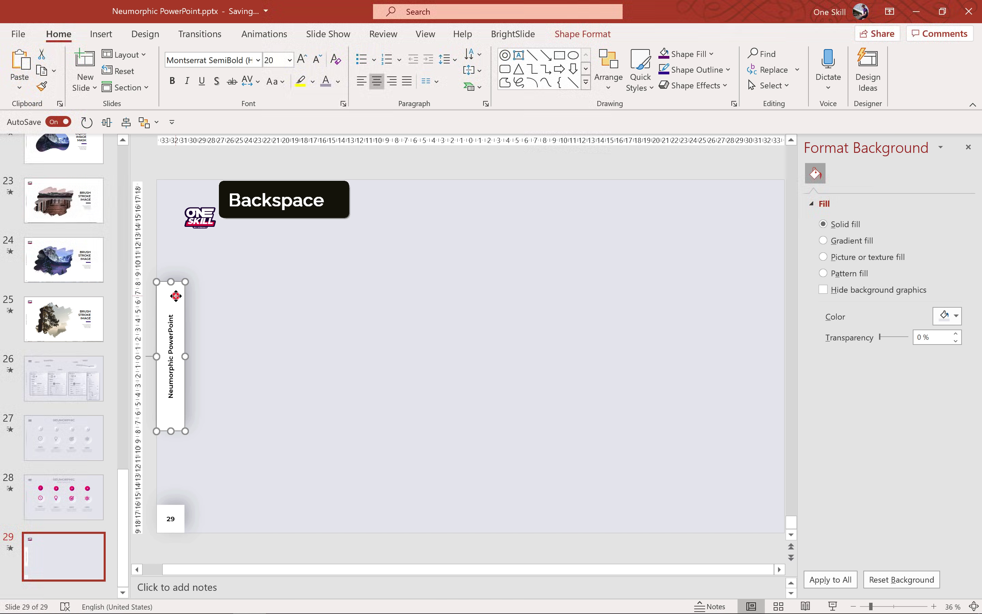
{"action": "left_click", "coordinate": [179, 512], "text": "shift"}
{"action": "key", "text": "BackSpace"}
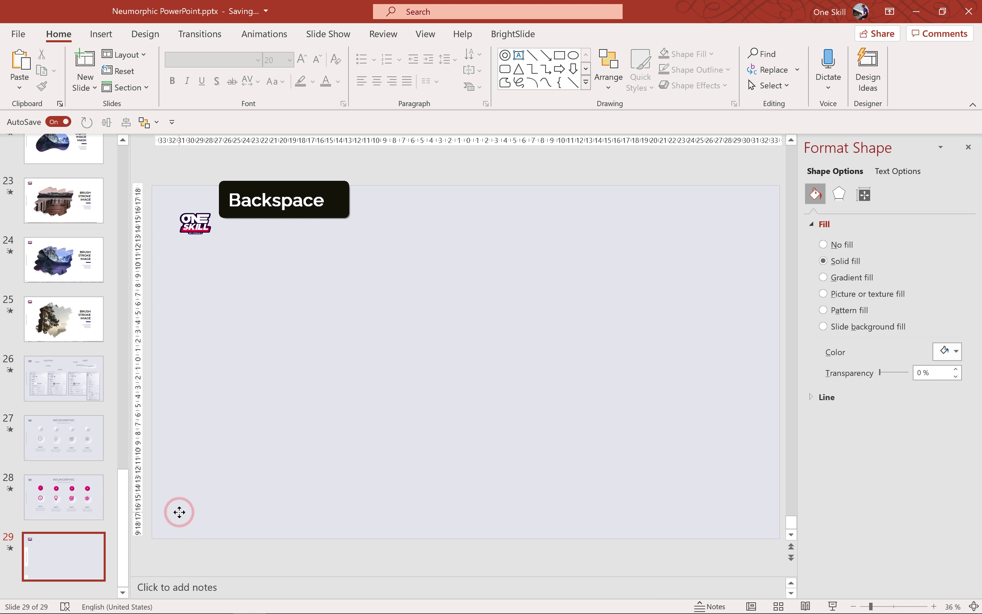
Copy slide 28's logo, side bar, page number and NEUMORPHIC POWERPOINT title onto slide 29.
{"action": "left_click", "coordinate": [75, 484]}
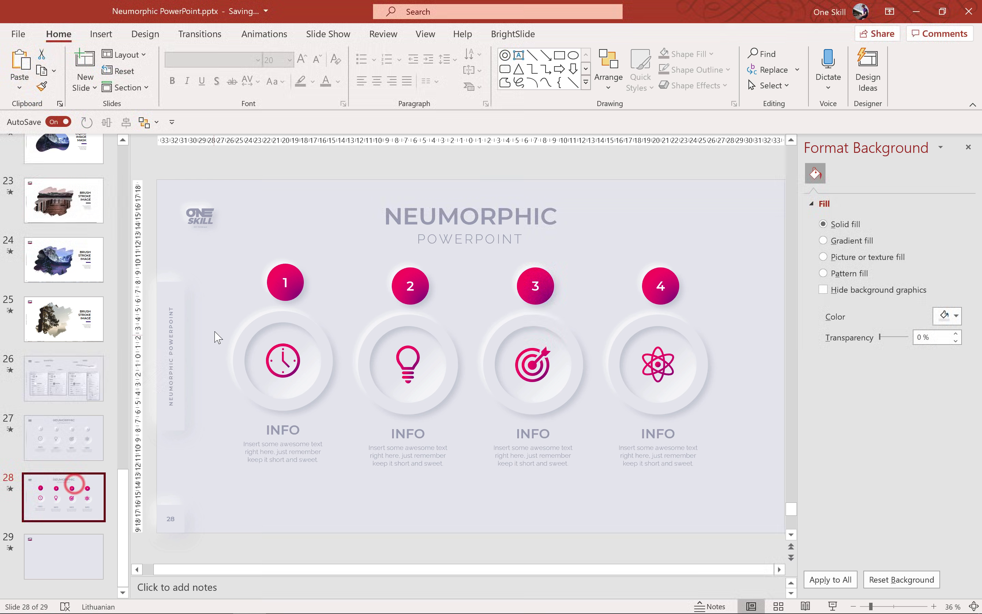
{"action": "left_click_drag", "start_coordinate": [248, 160], "coordinate": [149, 560]}
{"action": "left_click", "coordinate": [490, 233], "text": "shift"}
{"action": "key", "text": "ctrl+c"}
{"action": "left_click", "coordinate": [89, 555]}
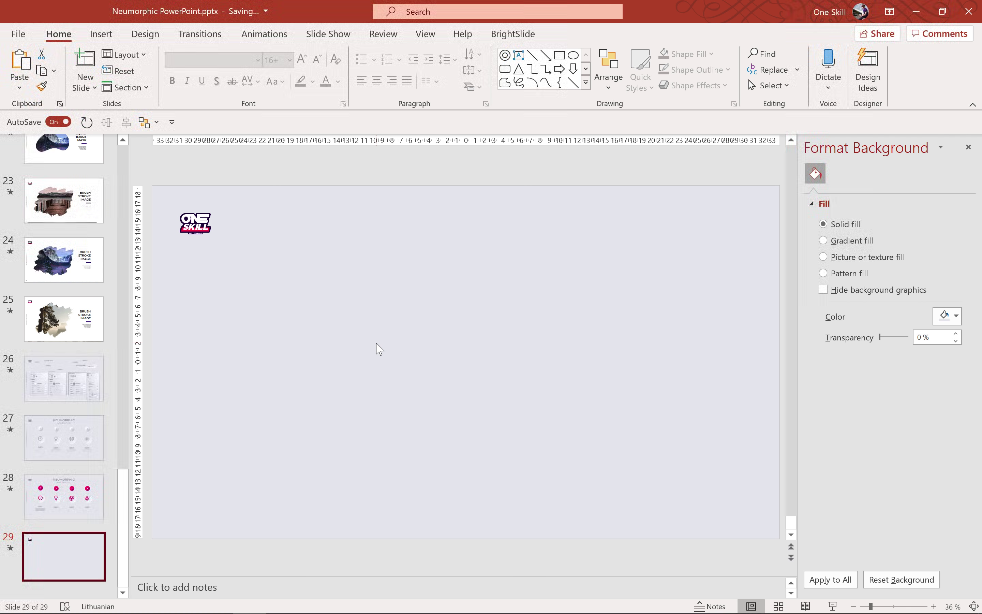
{"action": "key", "text": "ctrl+v"}
{"action": "left_click", "coordinate": [377, 347]}
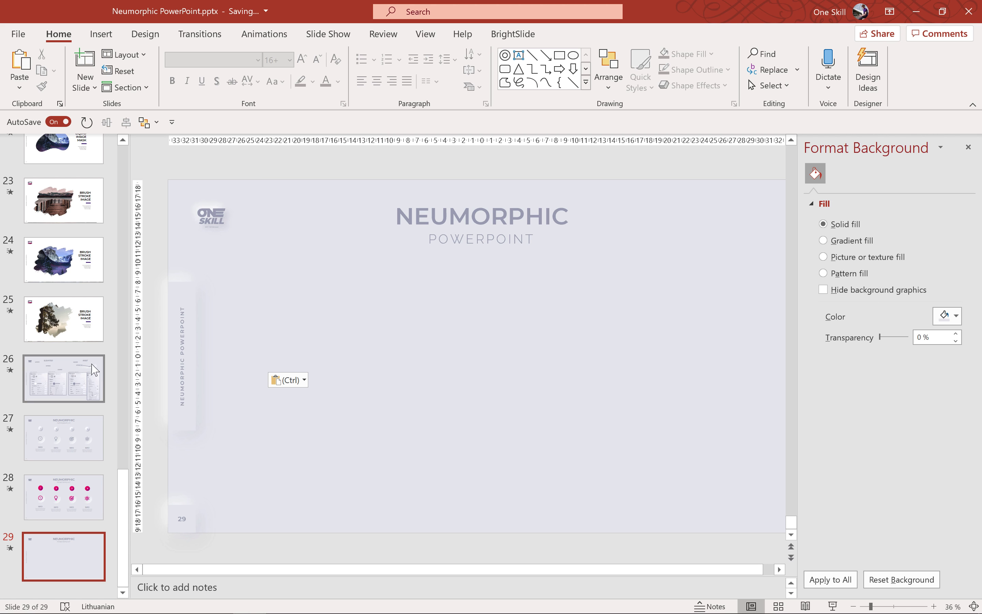
{"action": "left_click", "coordinate": [88, 484]}
{"action": "scroll", "coordinate": [201, 256], "scroll_direction": "up", "scroll_amount": 7}
{"action": "scroll", "coordinate": [201, 256], "scroll_direction": "down", "scroll_amount": 1}
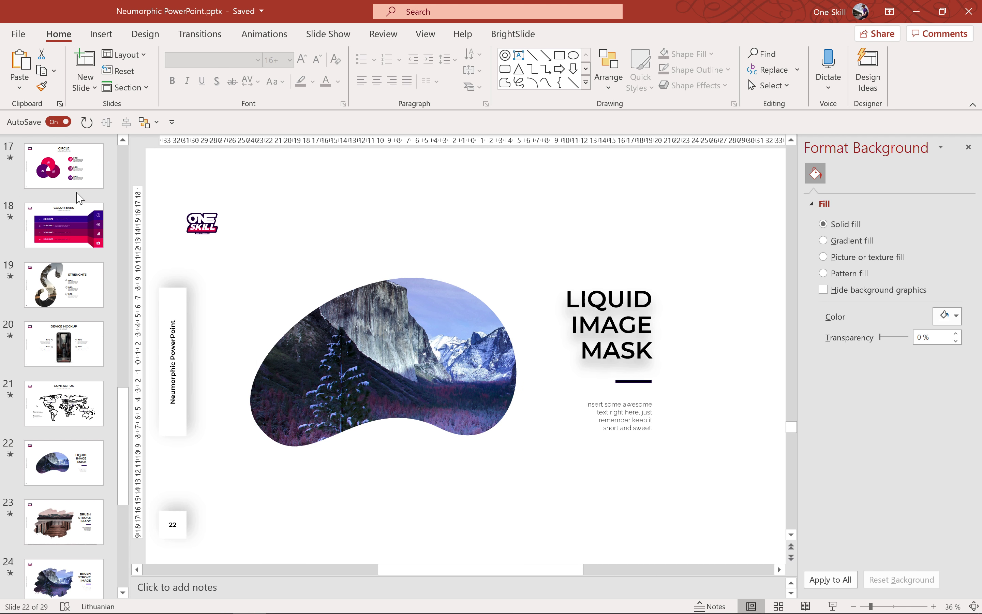
{"action": "left_click", "coordinate": [80, 198]}
{"action": "left_click", "coordinate": [76, 214]}
{"action": "left_click_drag", "start_coordinate": [122, 406], "coordinate": [120, 146]}
{"action": "left_click", "coordinate": [77, 179]}
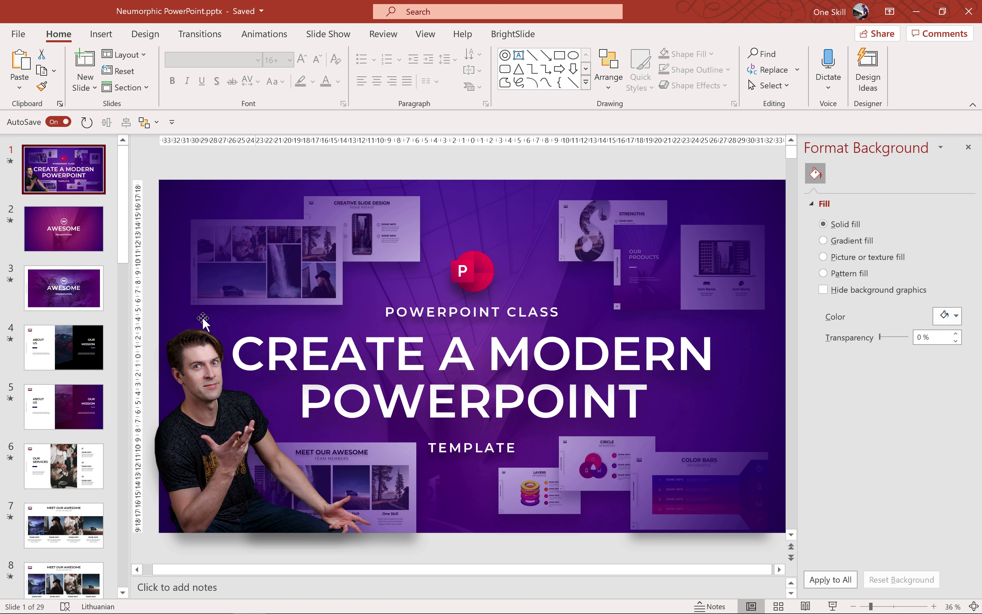
{"action": "left_click", "coordinate": [83, 215]}
{"action": "left_click", "coordinate": [77, 270]}
{"action": "left_click_drag", "start_coordinate": [120, 199], "coordinate": [121, 524]}
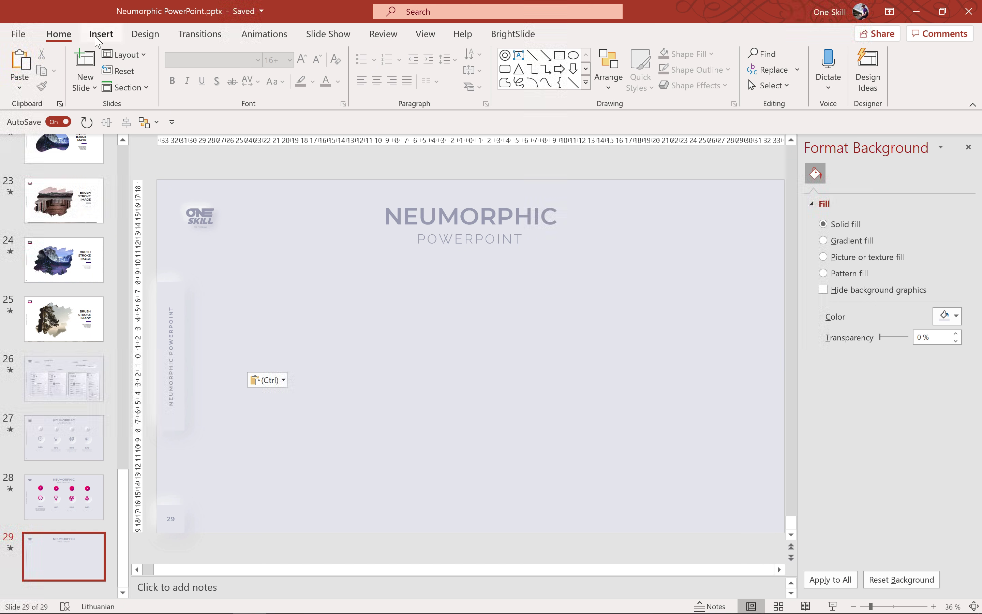
Draw an 11 × 11 cm circle centred both horizontally and vertically on slide 29.
{"action": "left_click", "coordinate": [100, 36]}
{"action": "left_click", "coordinate": [219, 78]}
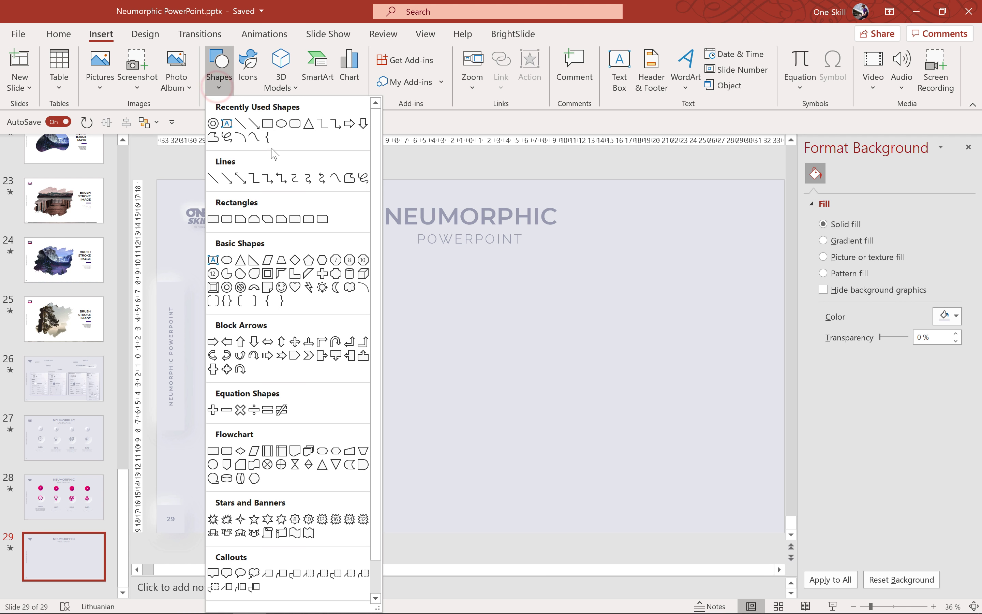
{"action": "left_click", "coordinate": [268, 124]}
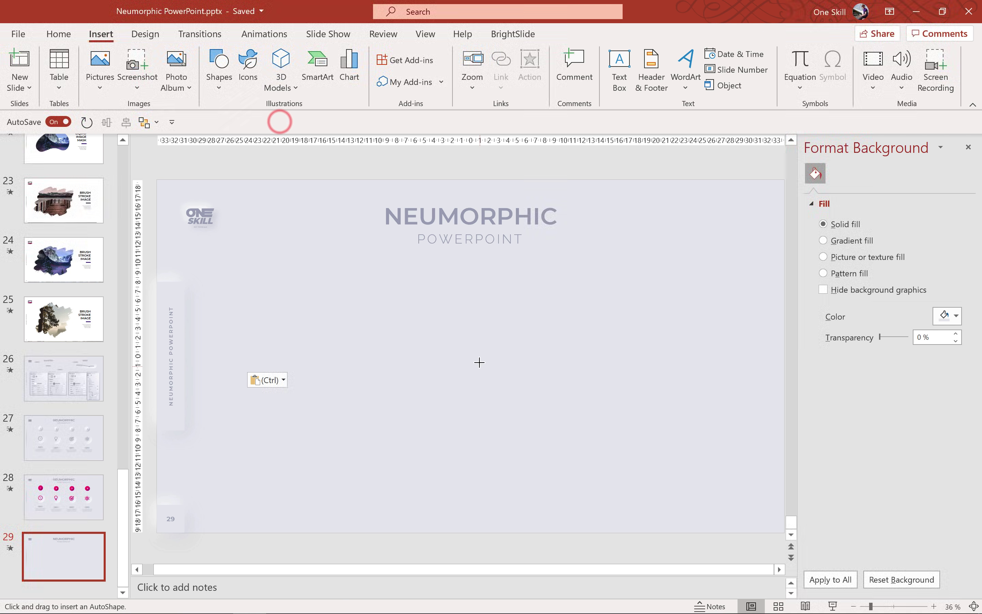
{"action": "mouse_move", "coordinate": [422, 317]}
{"action": "left_mouse_down"}
{"action": "mouse_move", "coordinate": [554, 430]}
{"action": "mouse_move", "coordinate": [555, 447]}
{"action": "left_mouse_up"}
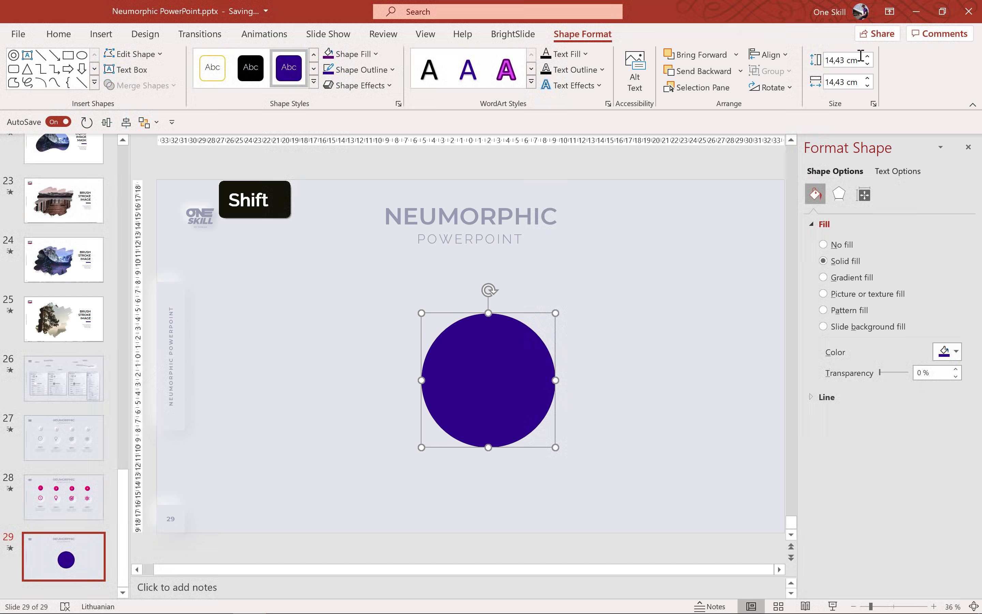
{"action": "left_click", "coordinate": [860, 55]}
{"action": "type", "text": "11"}
{"action": "key", "text": "Return"}
{"action": "left_click", "coordinate": [859, 83]}
{"action": "type", "text": "11"}
{"action": "key", "text": "Return"}
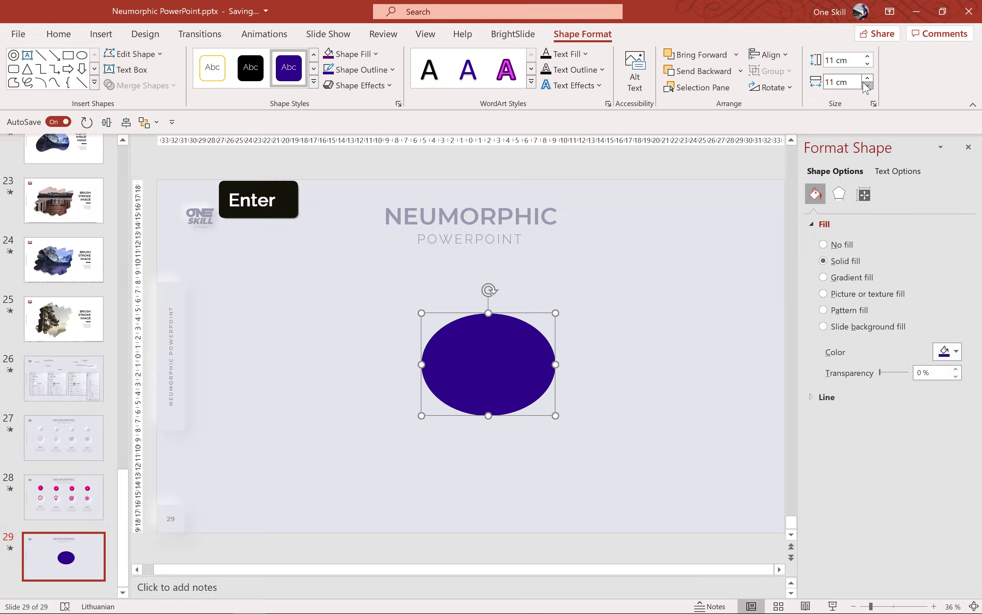
{"action": "left_click", "coordinate": [105, 121]}
{"action": "left_click", "coordinate": [125, 122]}
Remove the circle's outline and fill it with the recent light grey.
{"action": "left_click", "coordinate": [372, 69]}
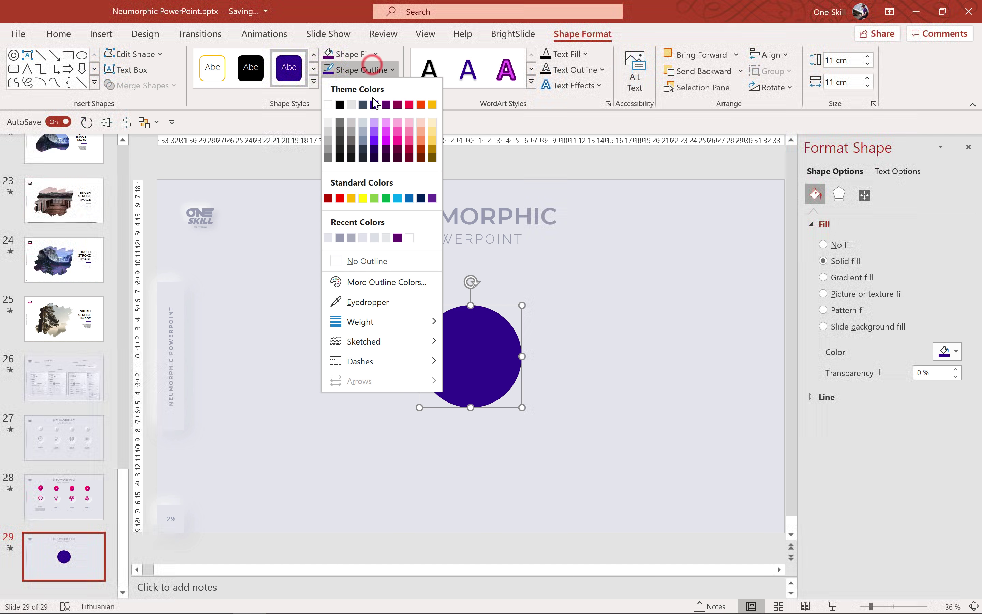
{"action": "left_click", "coordinate": [367, 260]}
{"action": "left_click", "coordinate": [530, 284]}
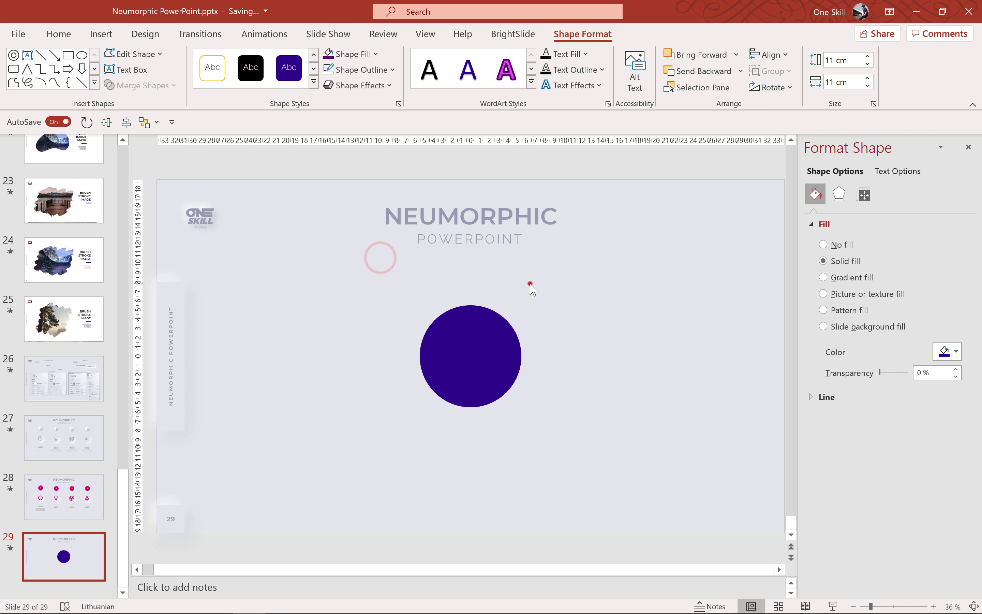
{"action": "left_click", "coordinate": [484, 344]}
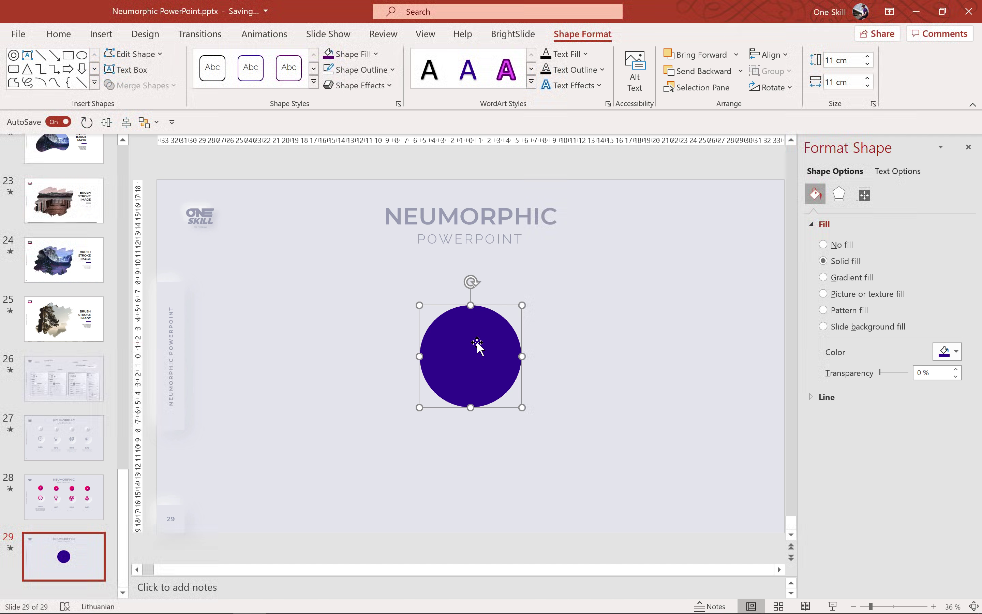
{"action": "left_click", "coordinate": [937, 353]}
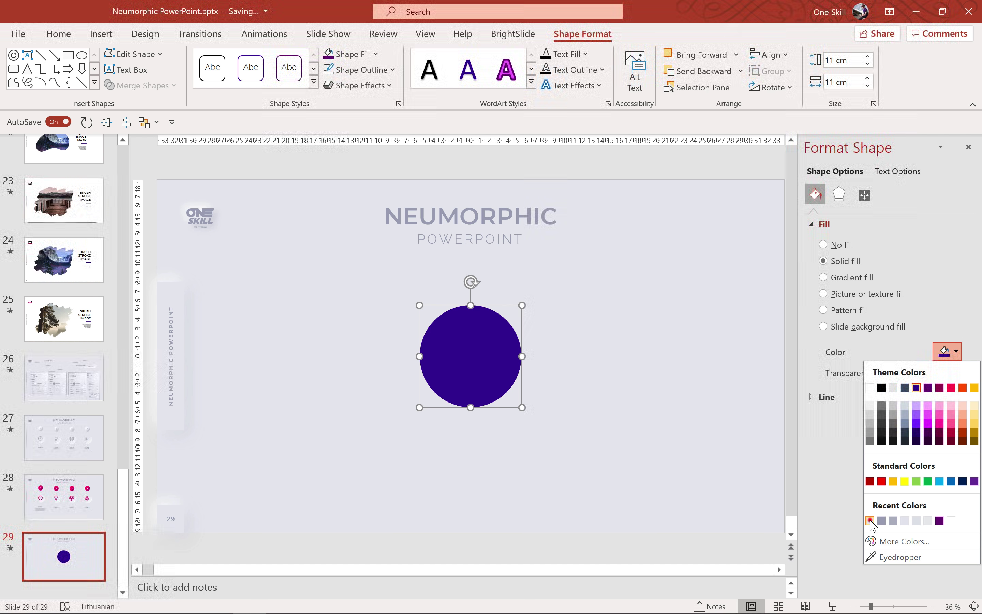
{"action": "left_click", "coordinate": [870, 520]}
{"action": "left_click", "coordinate": [600, 311]}
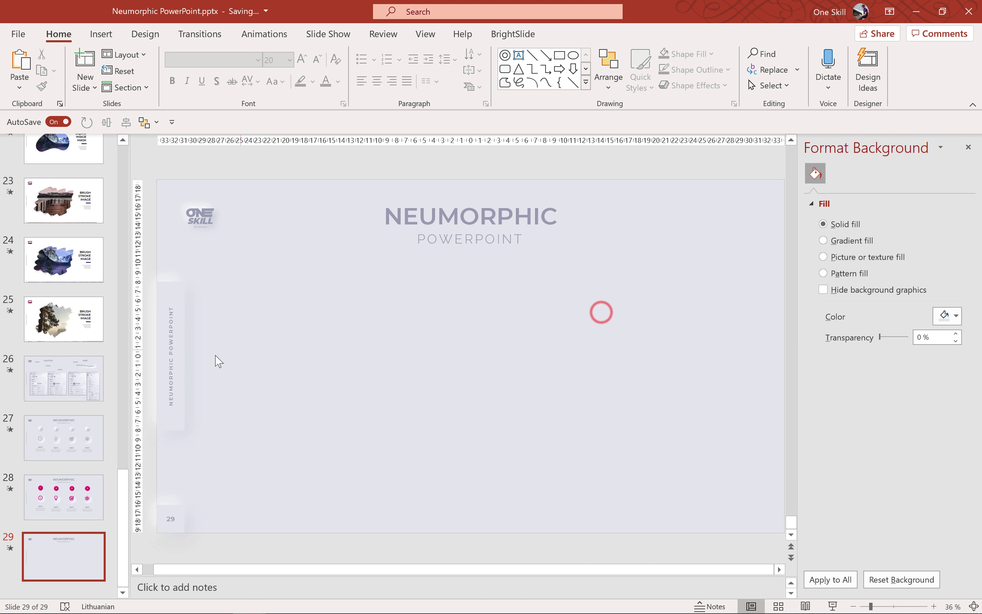
Copy slide 26's Dark Shadow reference card onto slide 29, left of the circle.
{"action": "left_click", "coordinate": [81, 377]}
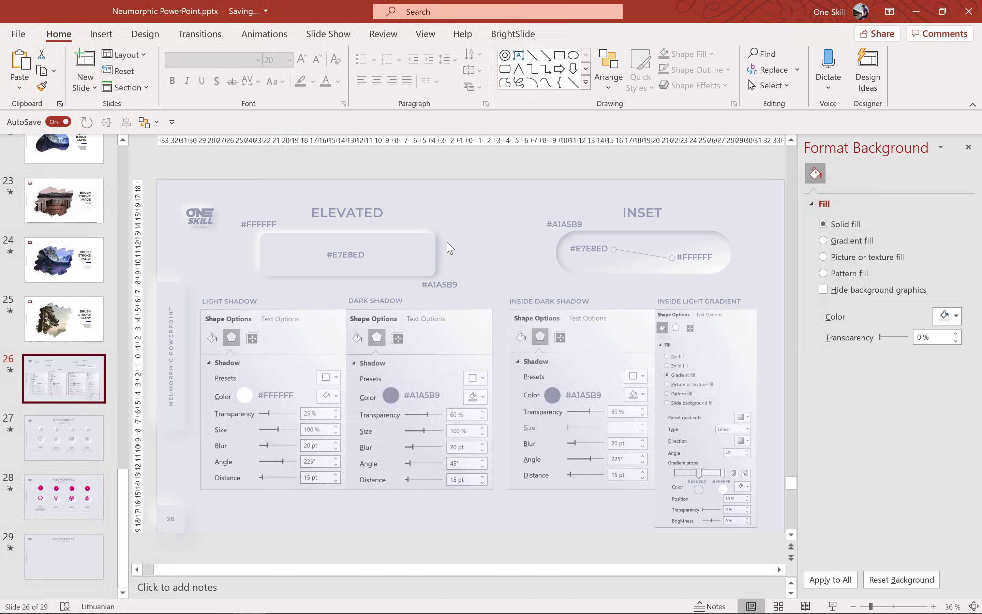
{"action": "left_click", "coordinate": [445, 344]}
{"action": "key", "text": "ctrl+c"}
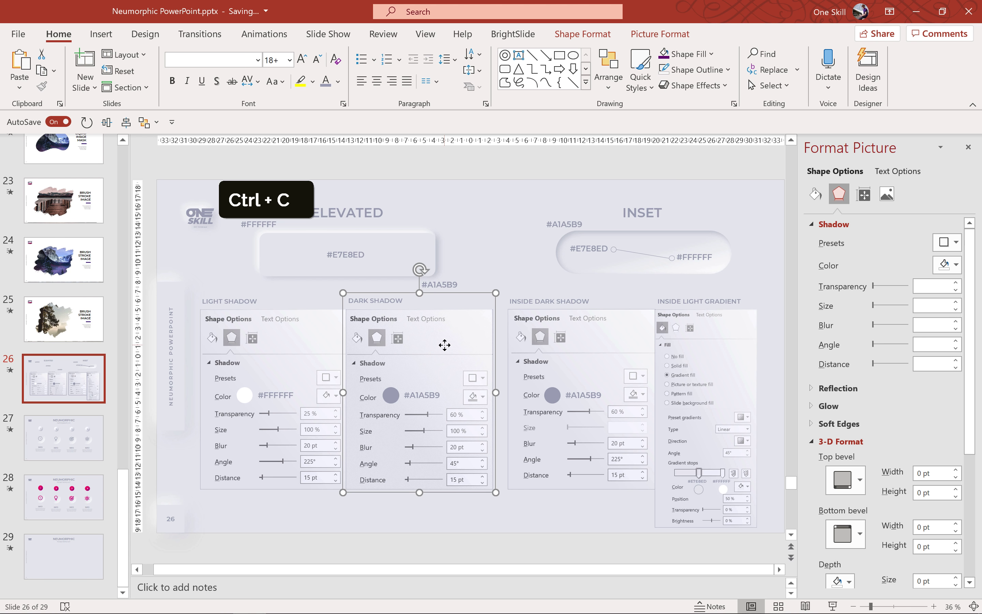
{"action": "left_click", "coordinate": [63, 556]}
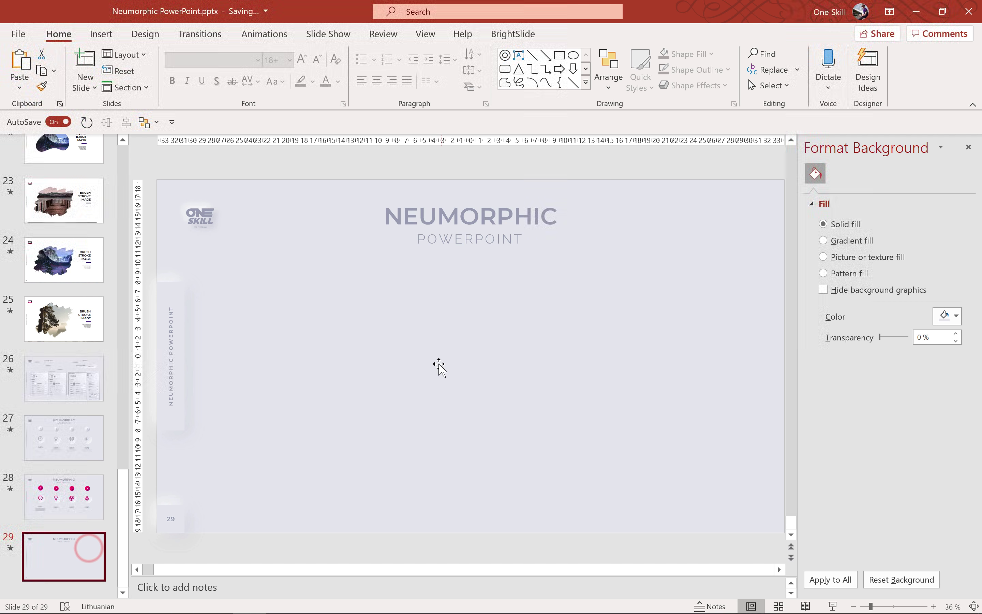
{"action": "key", "text": "ctrl+v"}
{"action": "left_click_drag", "start_coordinate": [454, 344], "coordinate": [355, 333]}
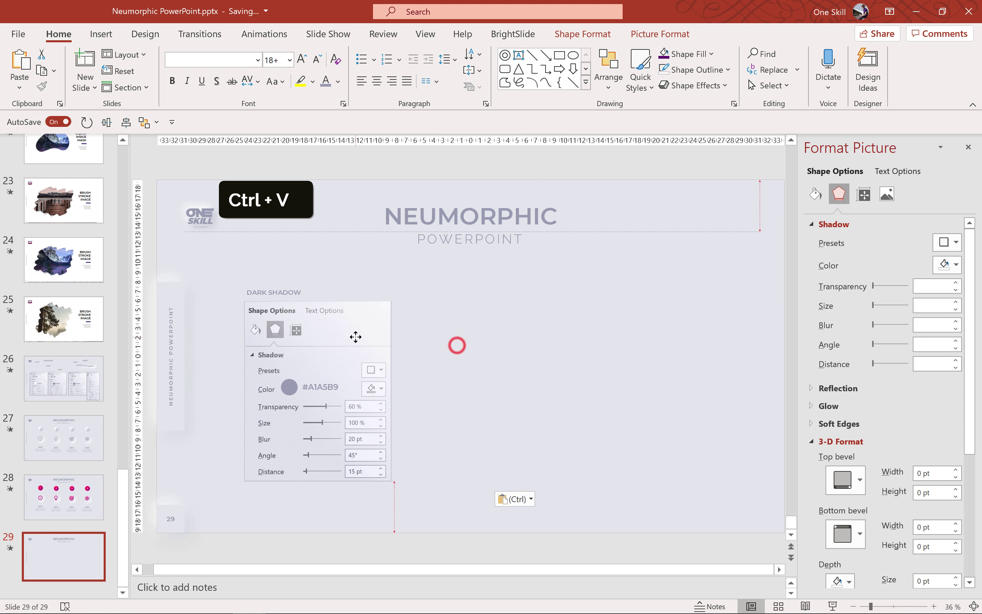
Give the circle an Offset Bottom Right shadow coloured #A1A5B9, copied from the card.
{"action": "left_click", "coordinate": [500, 337]}
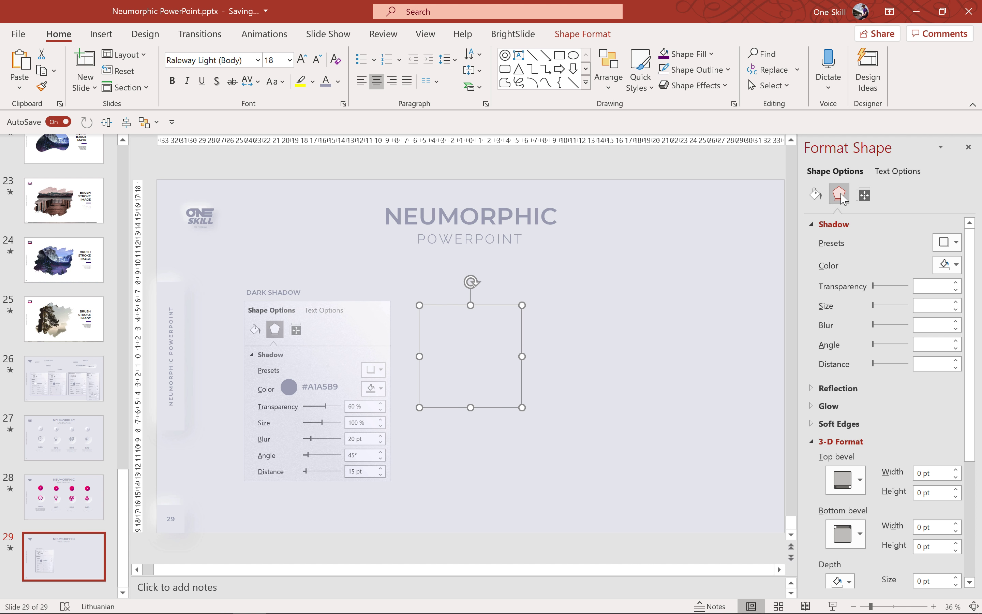
{"action": "left_click", "coordinate": [956, 242]}
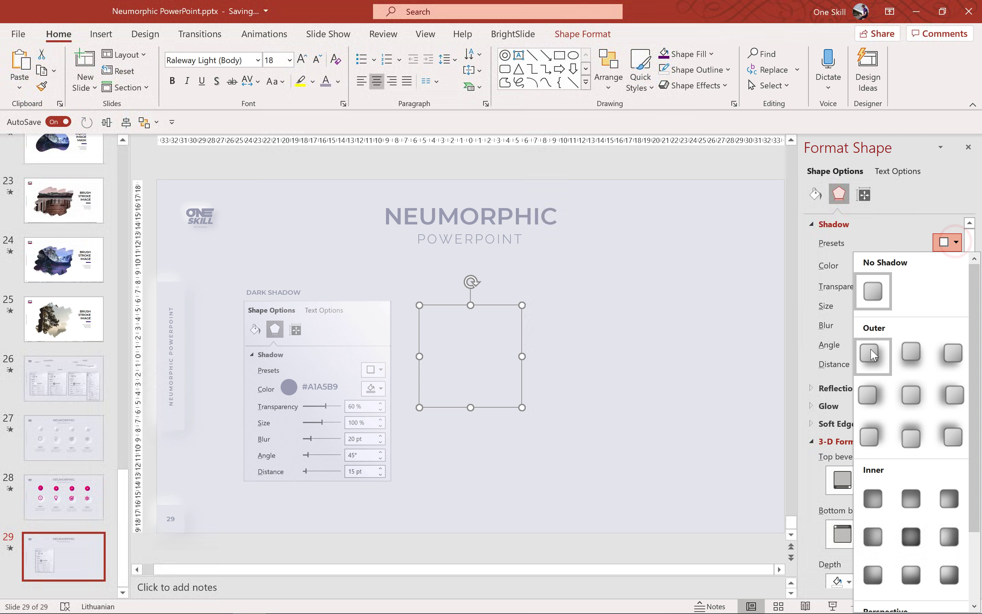
{"action": "left_click", "coordinate": [875, 358]}
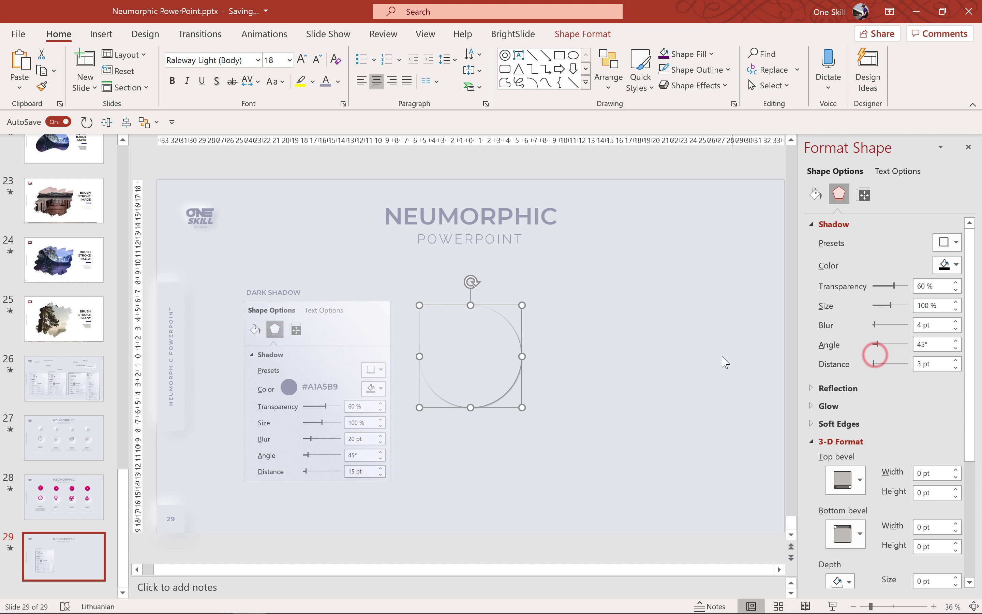
{"action": "left_click", "coordinate": [309, 384]}
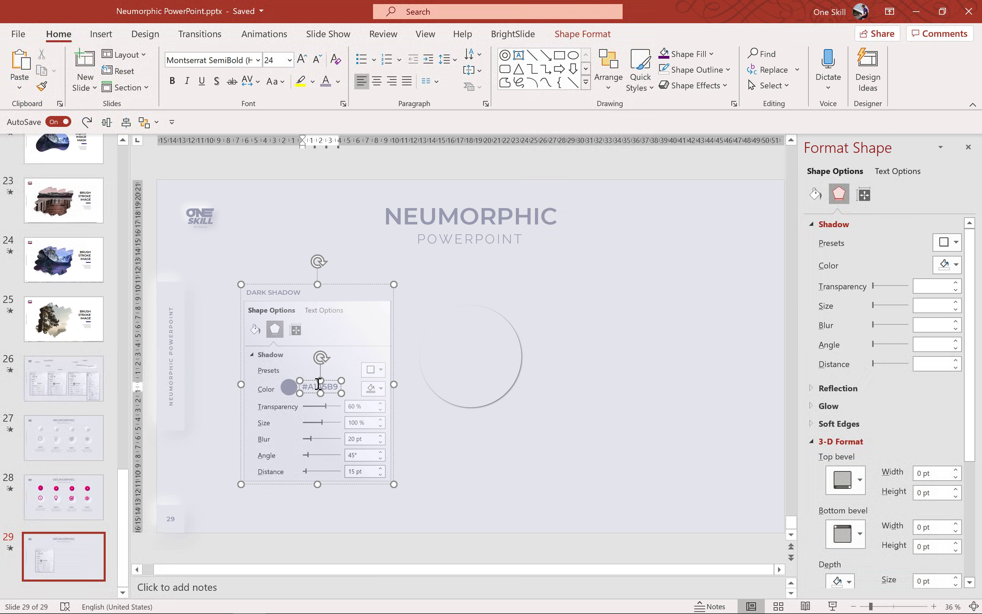
{"action": "key", "text": "ctrl+a"}
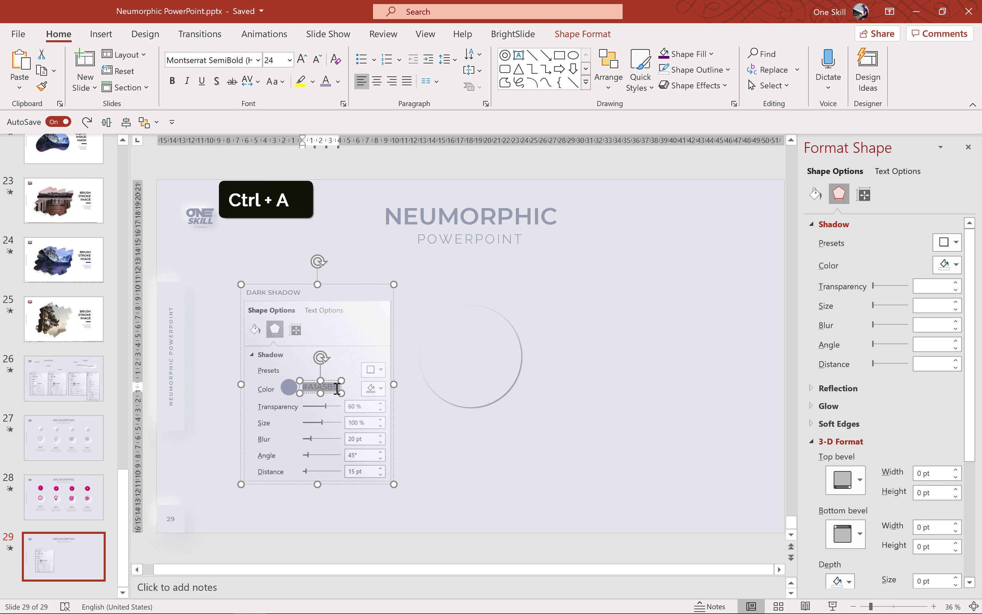
{"action": "key", "text": "ctrl+c"}
{"action": "left_click", "coordinate": [498, 353]}
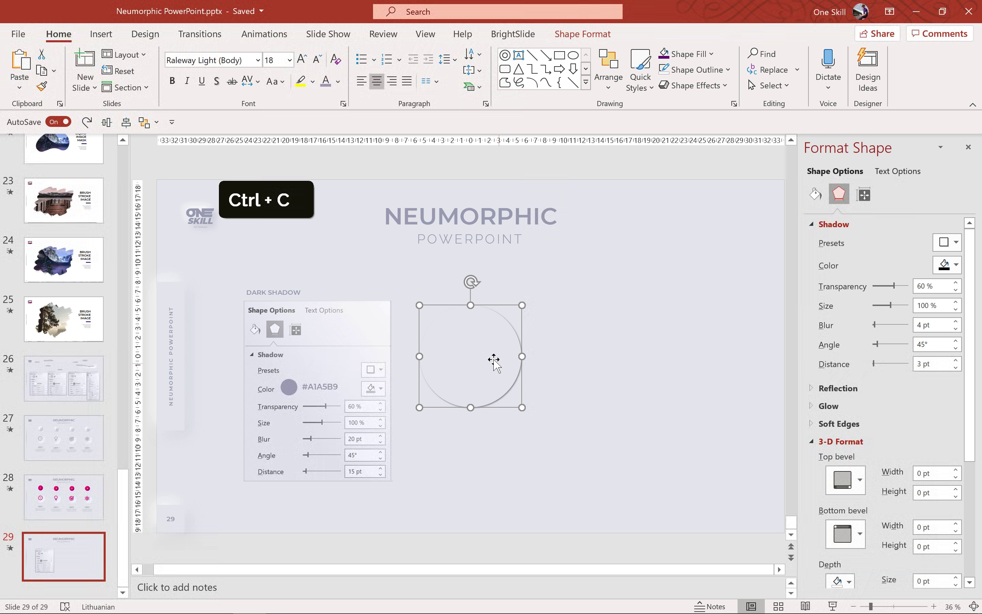
{"action": "left_click", "coordinate": [956, 267]}
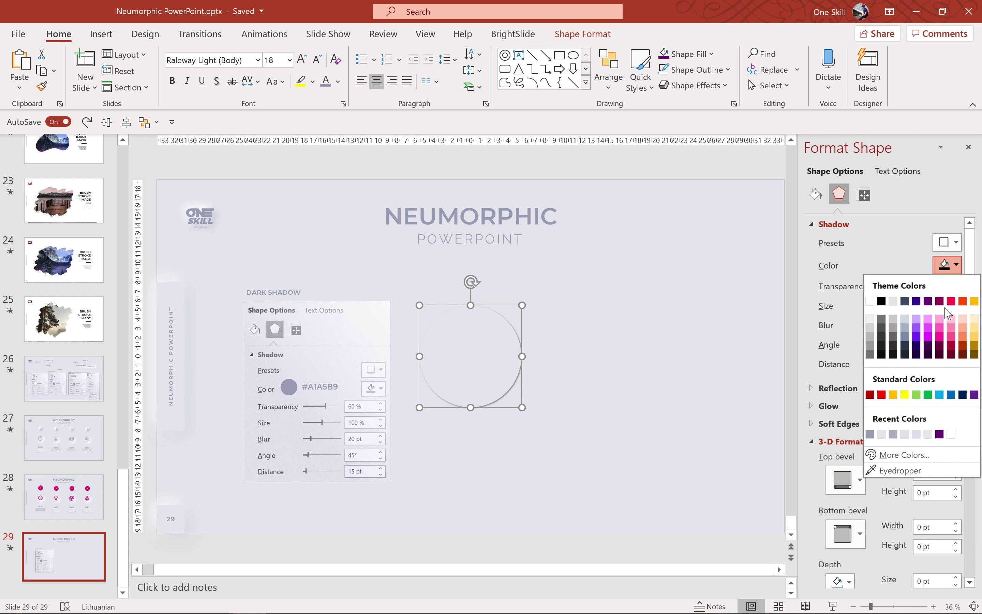
{"action": "left_click", "coordinate": [905, 454]}
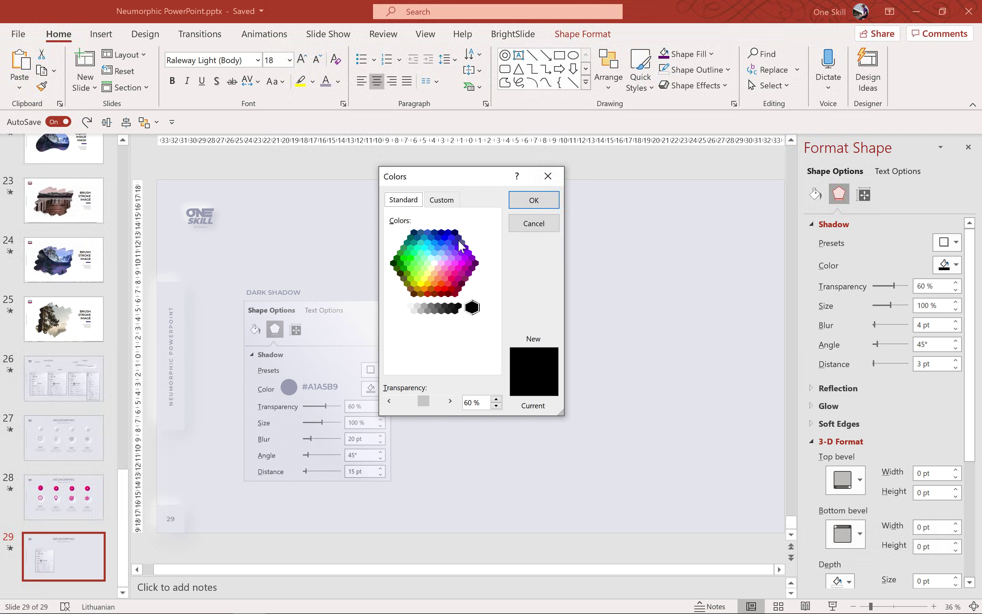
{"action": "left_click", "coordinate": [440, 199]}
{"action": "left_click_drag", "start_coordinate": [466, 360], "coordinate": [440, 356]}
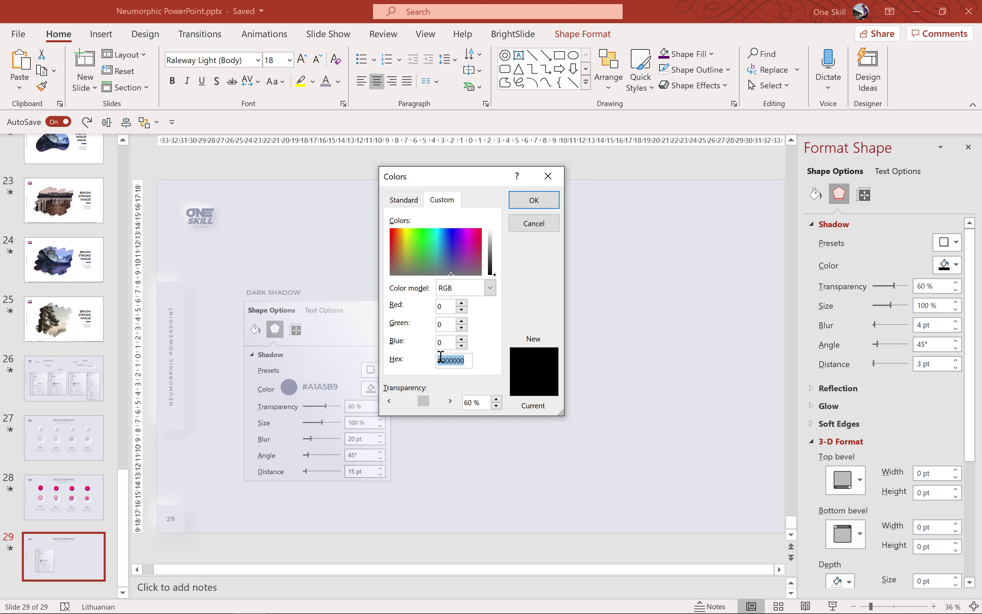
{"action": "key", "text": "ctrl+v"}
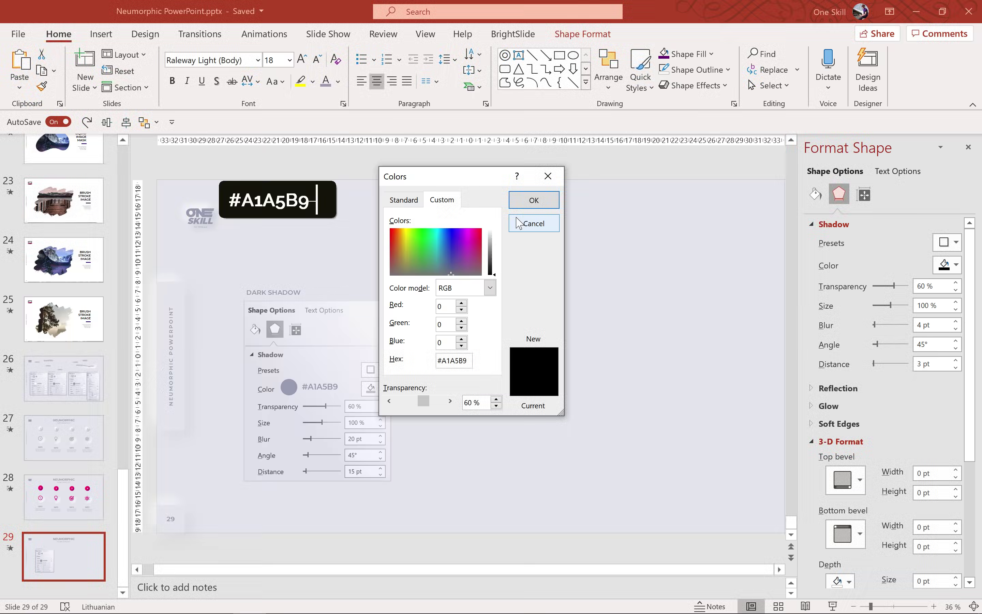
{"action": "left_click", "coordinate": [530, 202]}
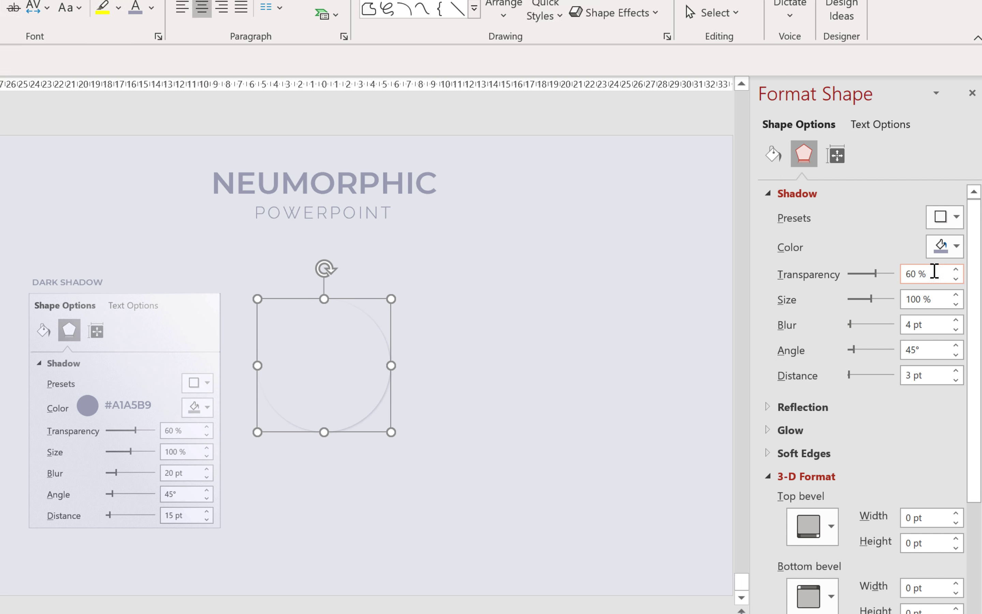
Set the circle's shadow blur to 20 pt and distance to 15 pt.
{"action": "left_click_drag", "start_coordinate": [933, 323], "coordinate": [885, 328]}
{"action": "type", "text": "20"}
{"action": "left_click", "coordinate": [954, 348]}
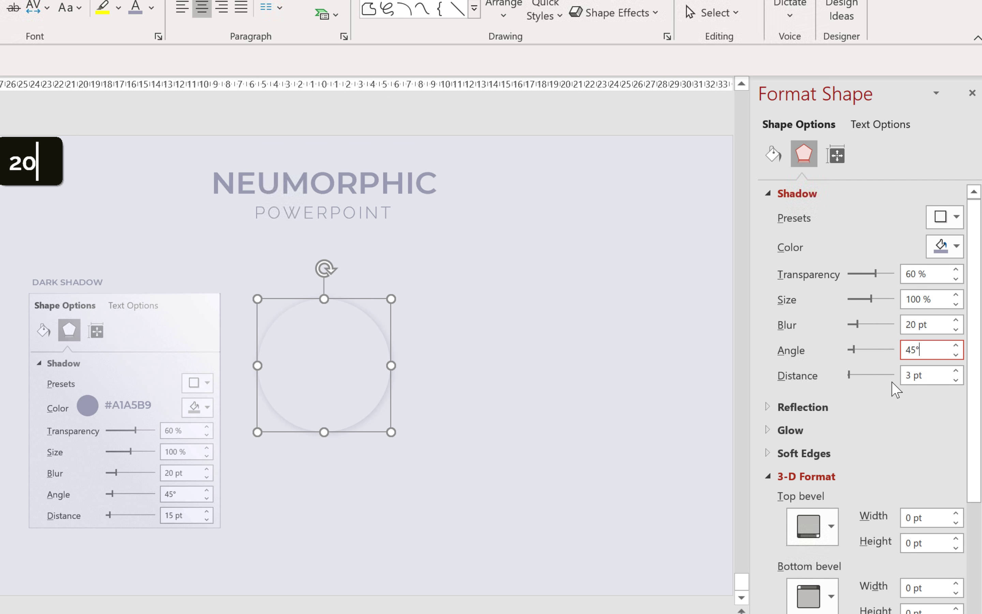
{"action": "left_click_drag", "start_coordinate": [931, 376], "coordinate": [877, 386]}
{"action": "type", "text": "15"}
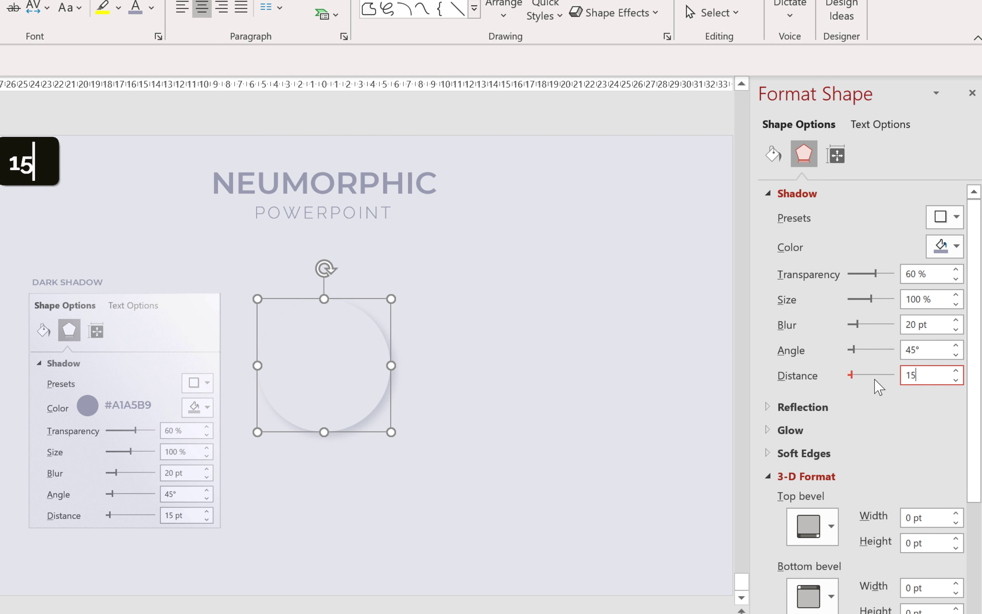
{"action": "left_click", "coordinate": [649, 382]}
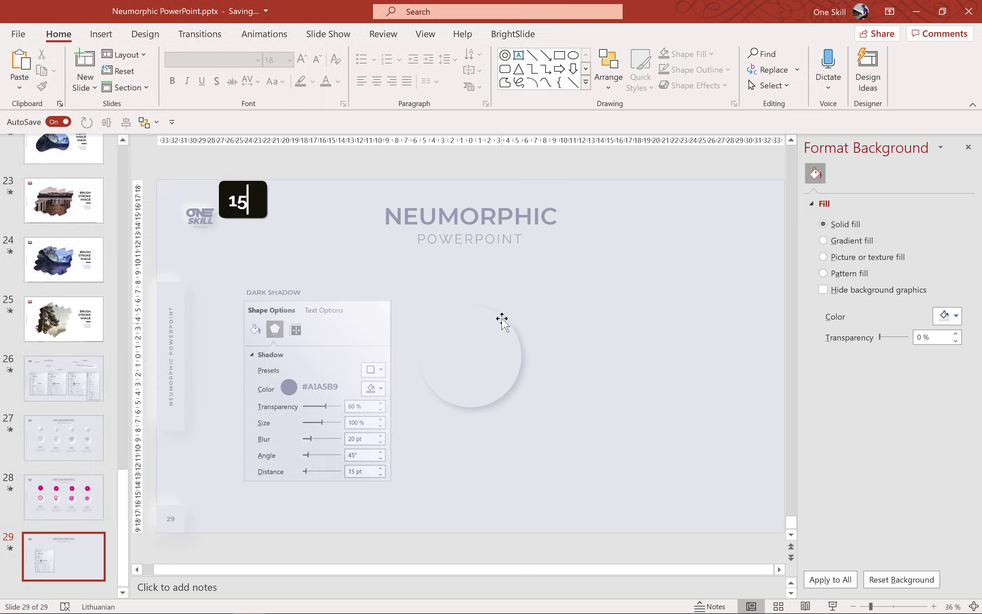
Swap slide 29's Dark Shadow card for slide 26's Light Shadow card (#FFFFFF, 25%, 225°).
{"action": "left_click", "coordinate": [348, 353]}
{"action": "key", "text": "BackSpace"}
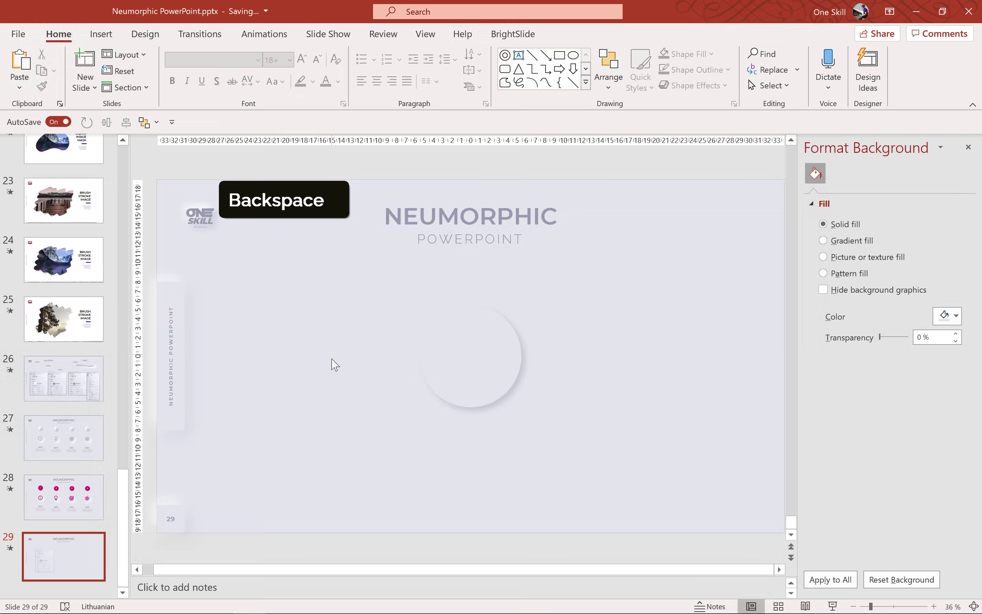
{"action": "left_click", "coordinate": [80, 429]}
{"action": "left_click", "coordinate": [27, 388]}
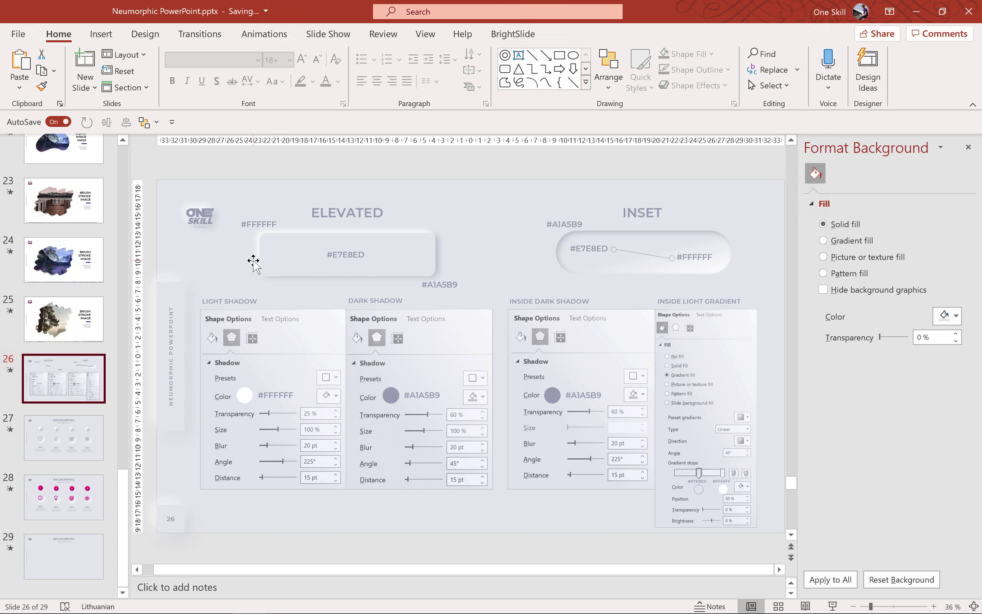
{"action": "left_click", "coordinate": [298, 342]}
{"action": "key", "text": "ctrl+c"}
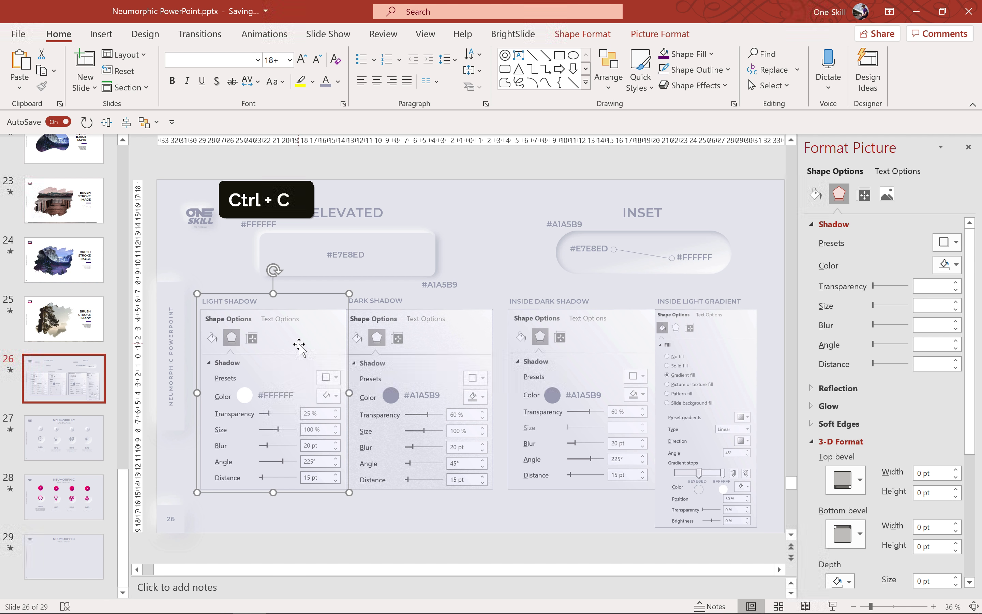
{"action": "left_click", "coordinate": [45, 555]}
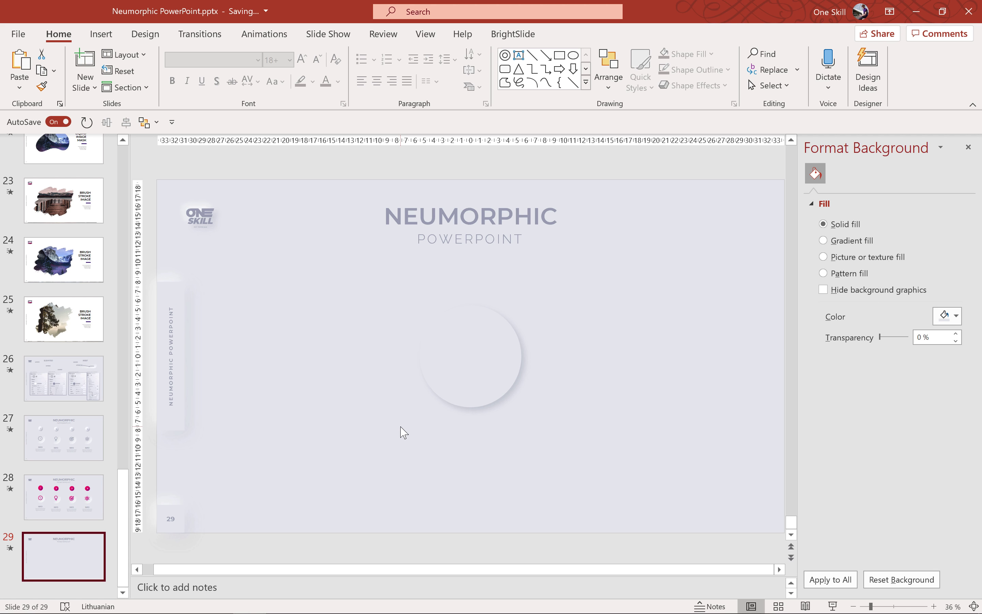
{"action": "key", "text": "ctrl+v"}
{"action": "left_click_drag", "start_coordinate": [339, 372], "coordinate": [331, 340]}
{"action": "left_click", "coordinate": [484, 368]}
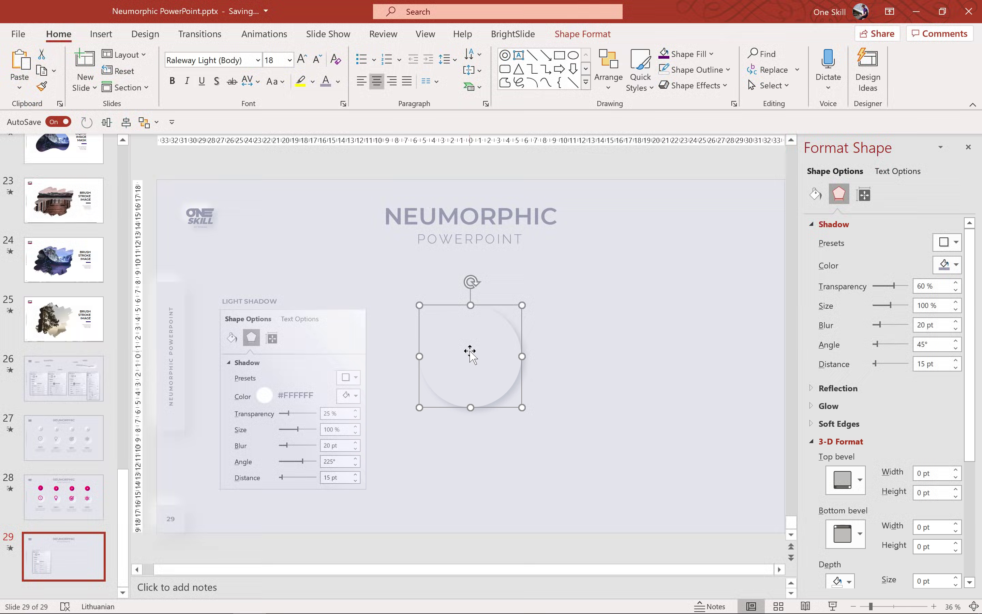
Duplicate the circle to the right and give its shadow 225° angle, white colour, 25% transparency.
{"action": "left_click_drag", "start_coordinate": [471, 355], "coordinate": [613, 364]}
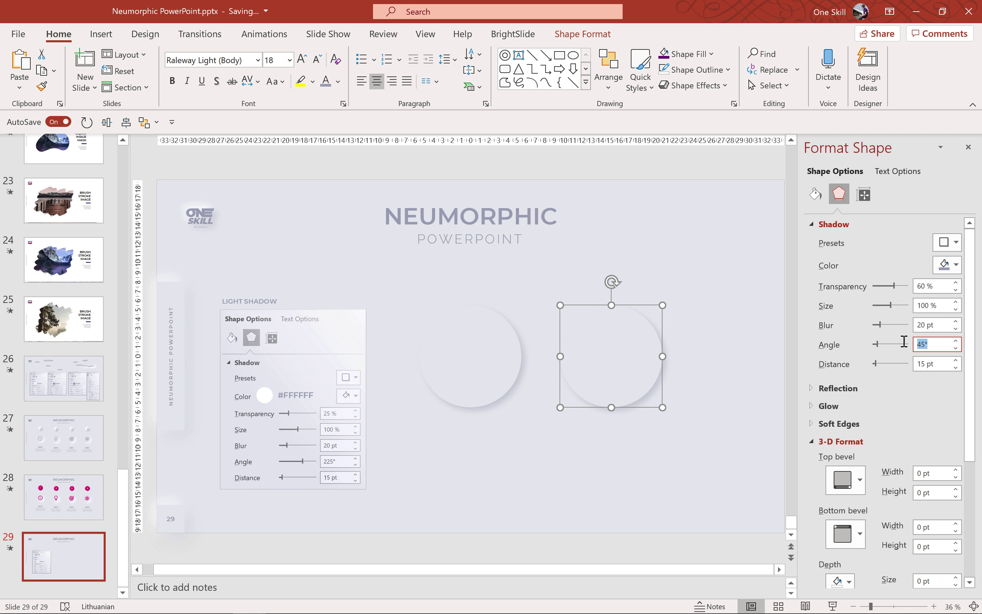
{"action": "type", "text": "225"}
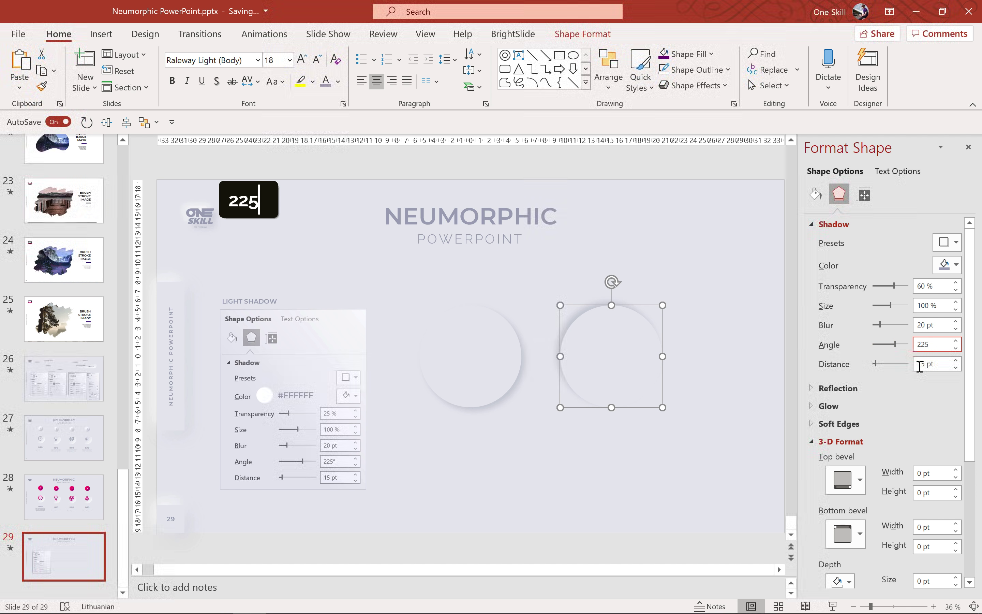
{"action": "left_click", "coordinate": [954, 261]}
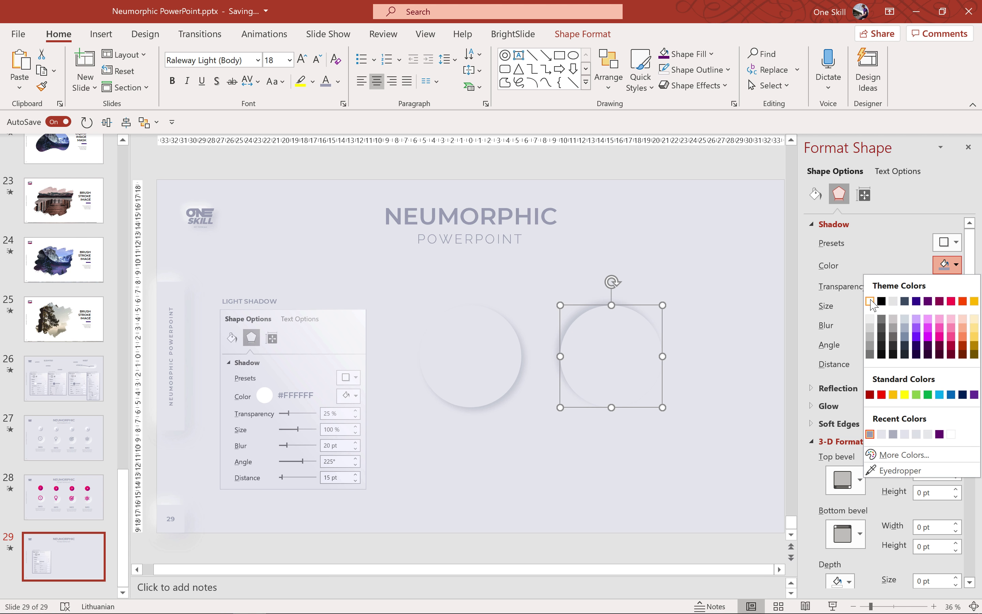
{"action": "left_click", "coordinate": [869, 301]}
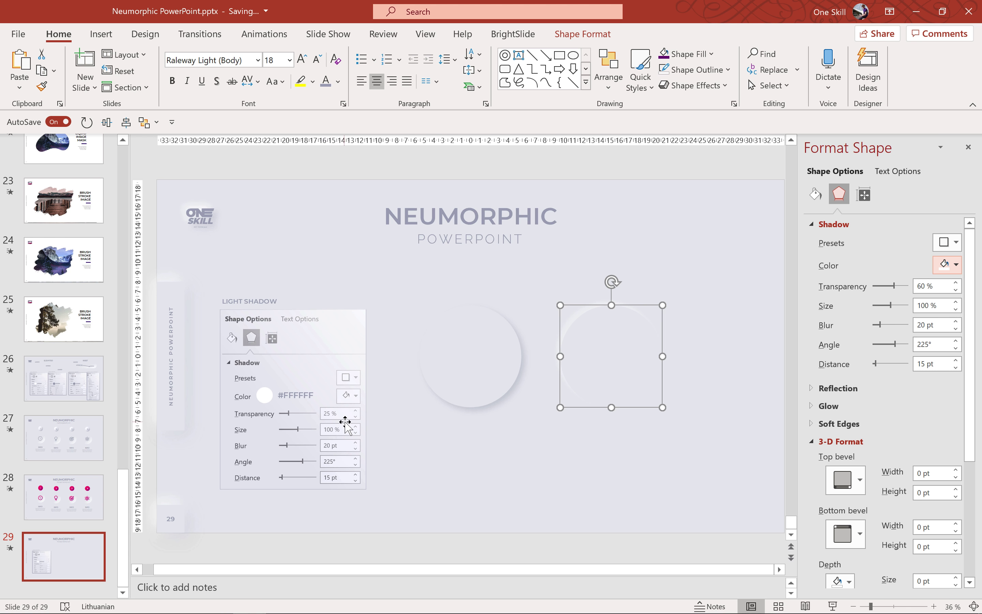
{"action": "left_click_drag", "start_coordinate": [935, 281], "coordinate": [893, 285]}
{"action": "type", "text": "25"}
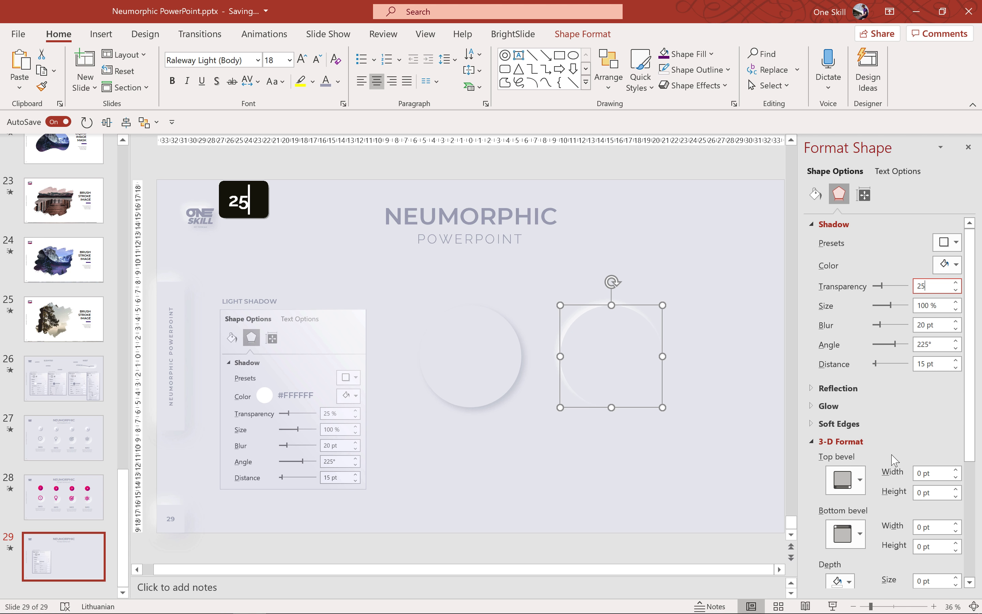
{"action": "left_click", "coordinate": [686, 380]}
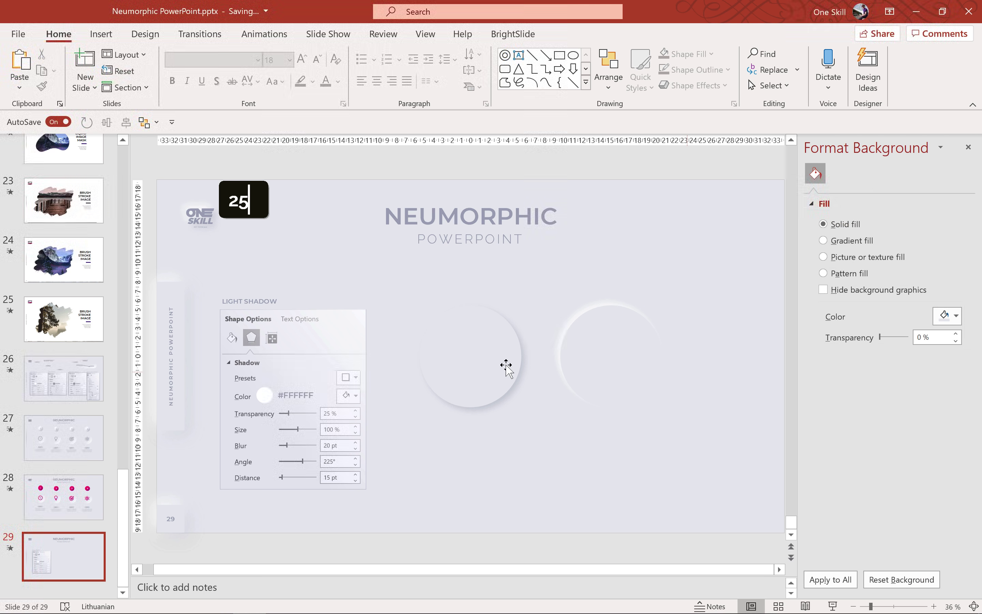
Delete the Light Shadow reference card and select both circles.
{"action": "left_click", "coordinate": [349, 341]}
{"action": "key", "text": "BackSpace"}
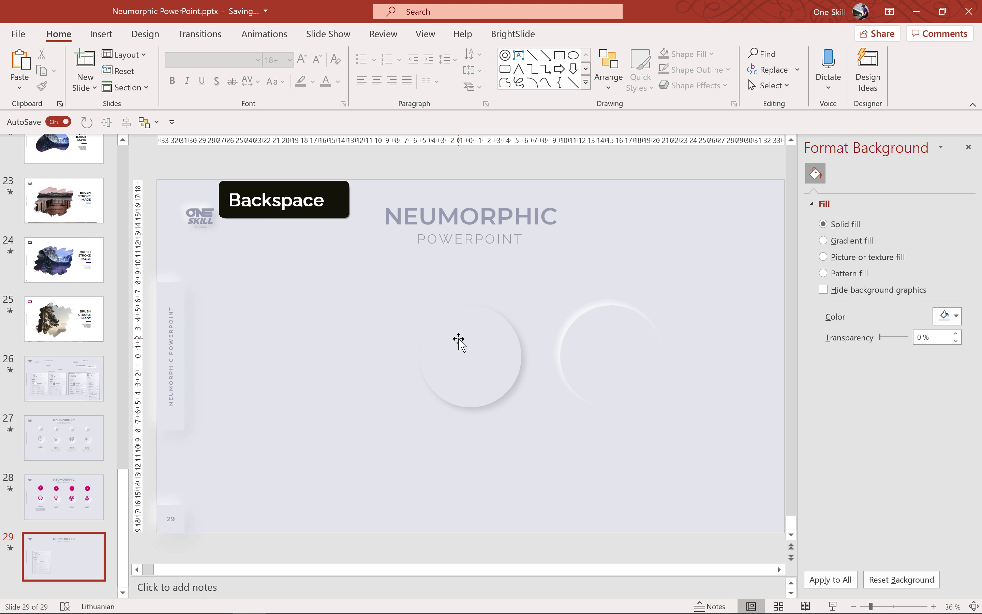
{"action": "left_click", "coordinate": [458, 340]}
{"action": "left_click", "coordinate": [585, 336], "text": "shift"}
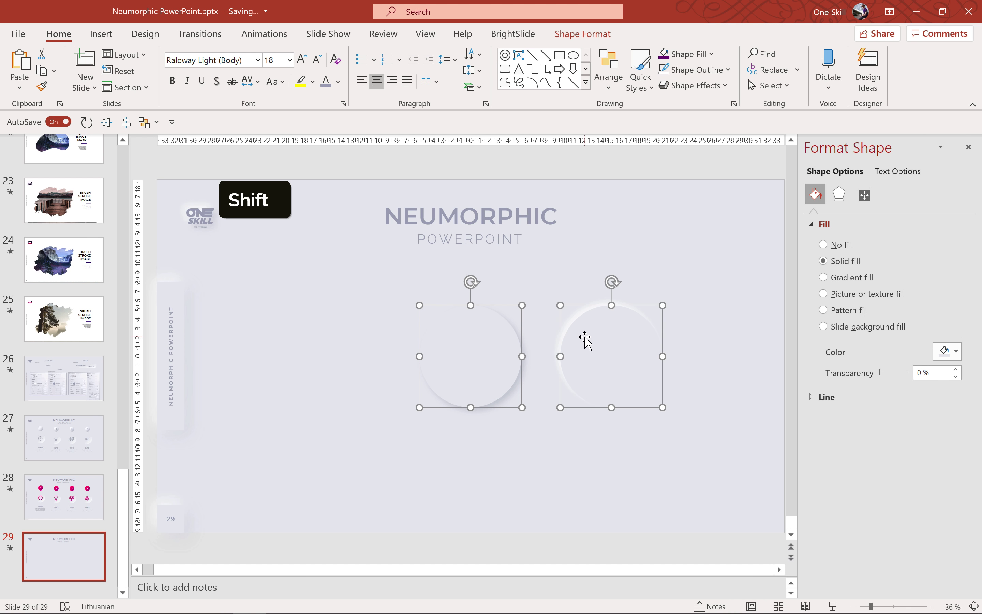
Align the two shadowed circles on each other, group them, and centre the group on the slide.
{"action": "left_click", "coordinate": [127, 123]}
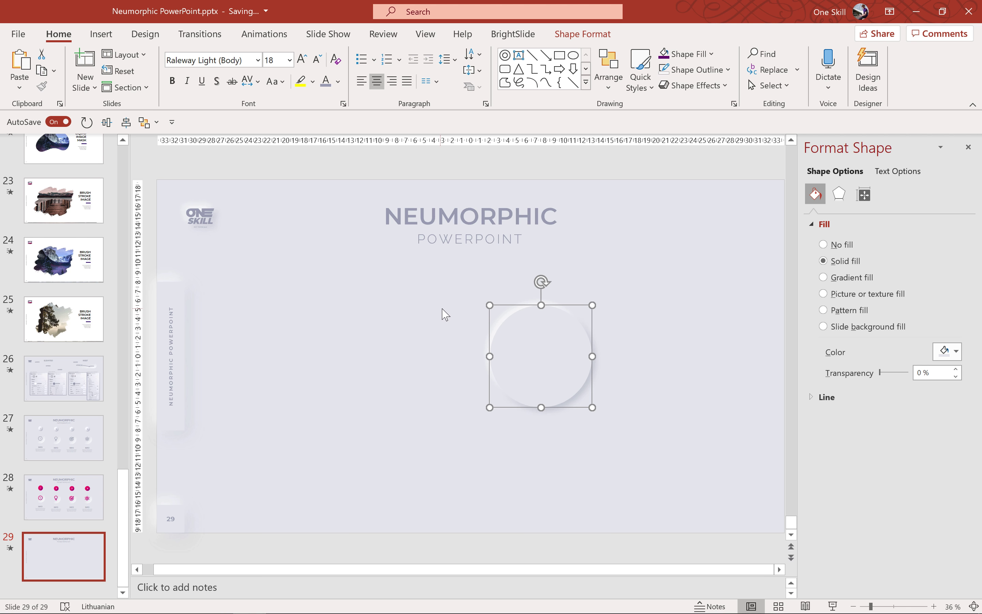
{"action": "key", "text": "ctrl+g"}
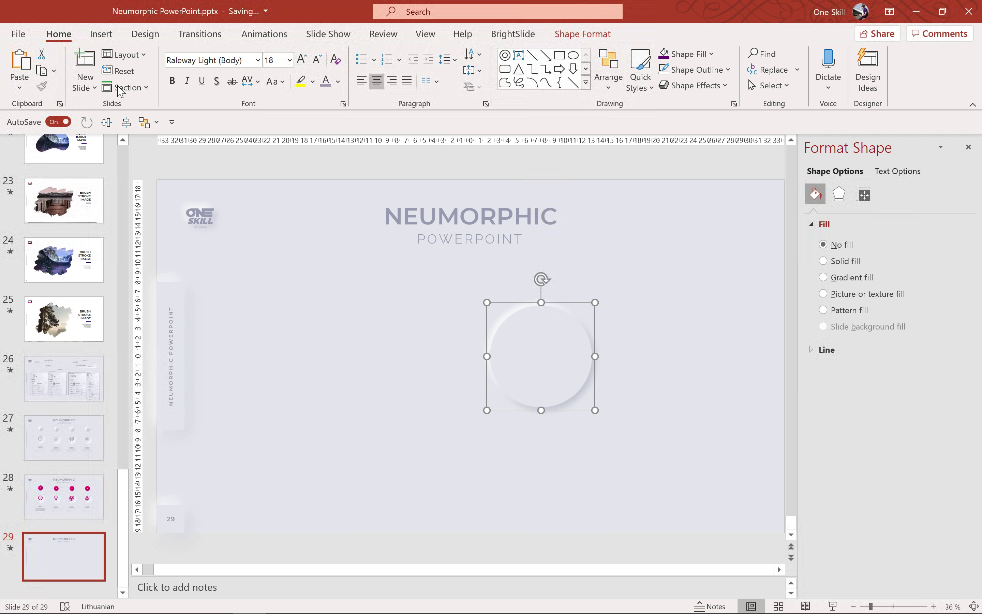
{"action": "left_click", "coordinate": [107, 123]}
{"action": "left_click", "coordinate": [362, 364]}
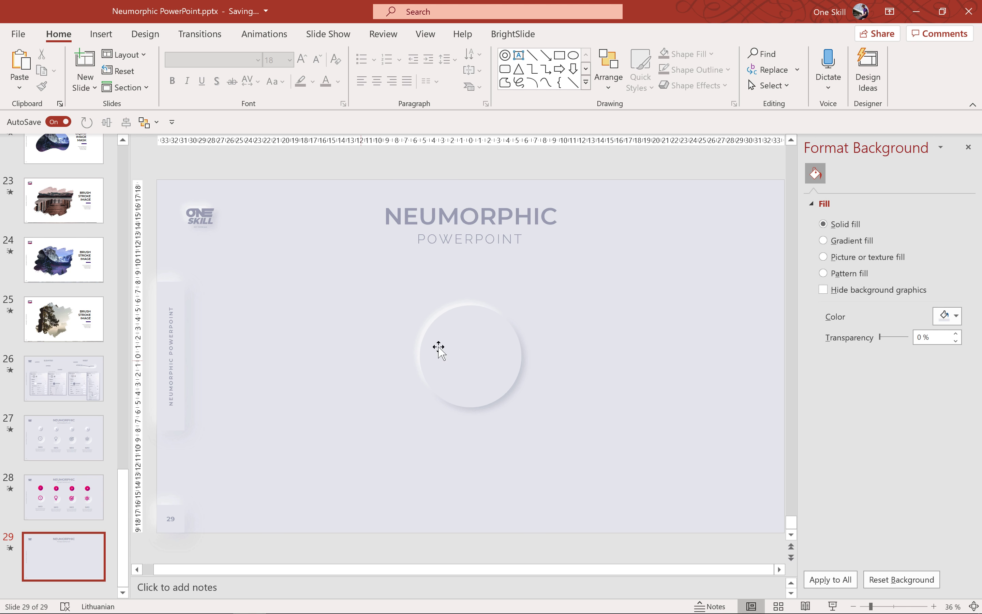
{"action": "left_click", "coordinate": [462, 343]}
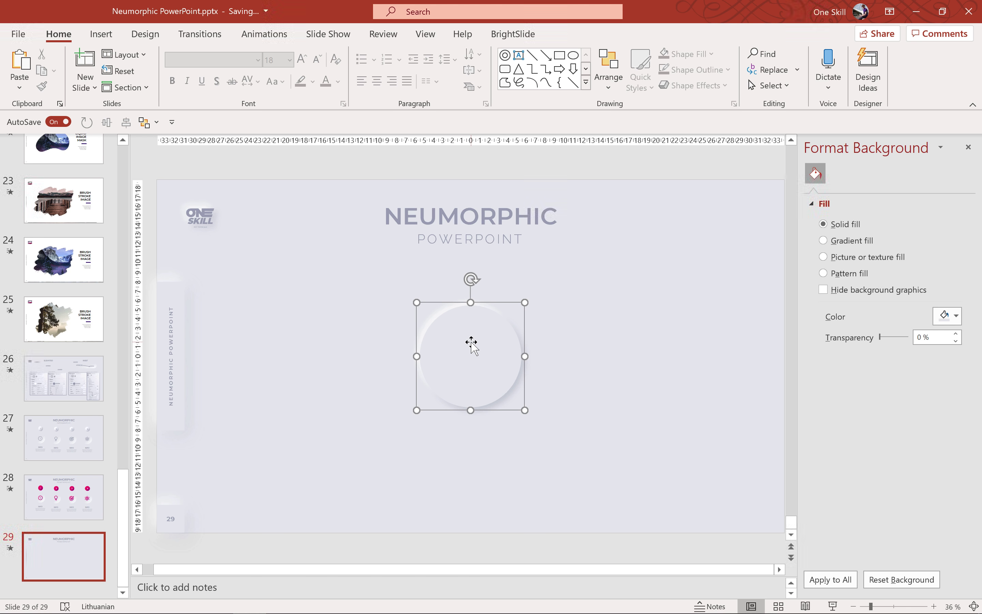
Duplicate and shrink the circle group twice into concentric rings centred on the original.
{"action": "left_click_drag", "start_coordinate": [473, 353], "coordinate": [602, 355]}
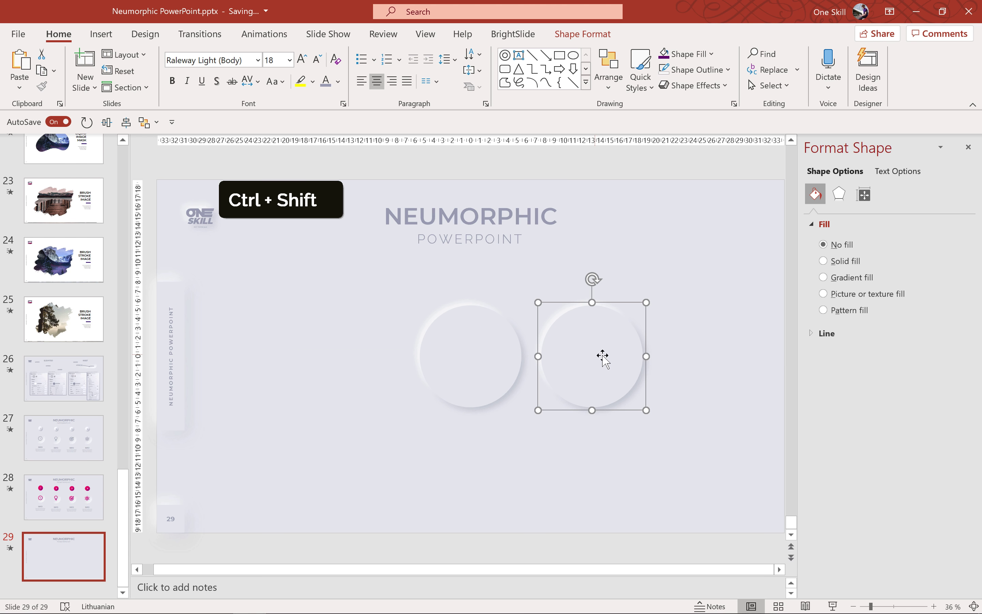
{"action": "left_click_drag", "start_coordinate": [645, 302], "coordinate": [631, 318]}
{"action": "left_click_drag", "start_coordinate": [600, 357], "coordinate": [482, 350]}
{"action": "left_click_drag", "start_coordinate": [482, 351], "coordinate": [589, 357]}
{"action": "left_click_drag", "start_coordinate": [631, 316], "coordinate": [372, 281]}
{"action": "left_click", "coordinate": [604, 342]}
{"action": "left_click", "coordinate": [476, 358]}
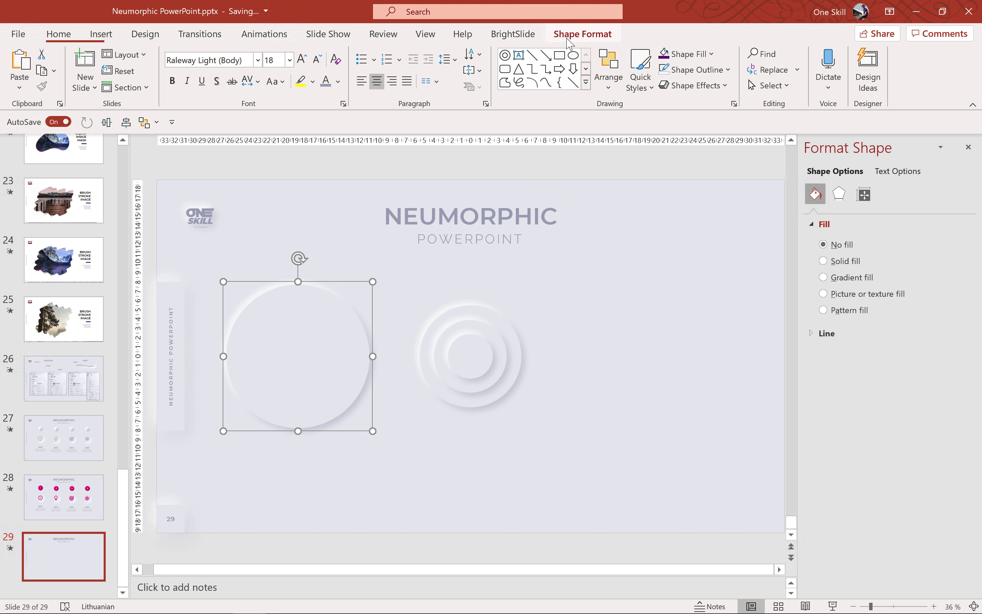
Change the left circle into a rounded rectangle and shrink it to a 6.88 cm square.
{"action": "left_click", "coordinate": [582, 34]}
{"action": "left_click", "coordinate": [132, 54]}
{"action": "mouse_move", "coordinate": [145, 72]}
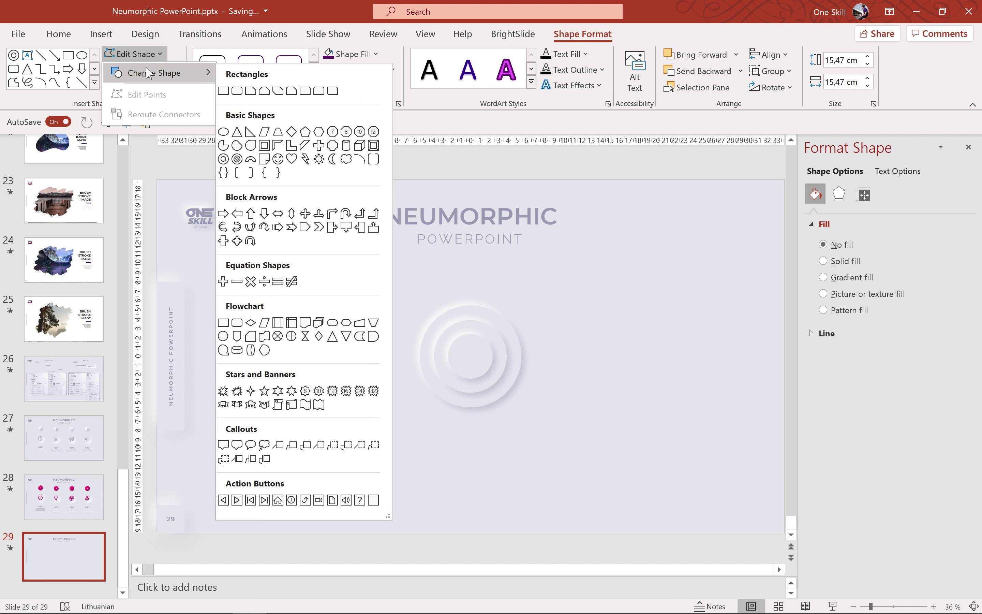
{"action": "left_click", "coordinate": [238, 90]}
{"action": "left_click_drag", "start_coordinate": [373, 281], "coordinate": [319, 436]}
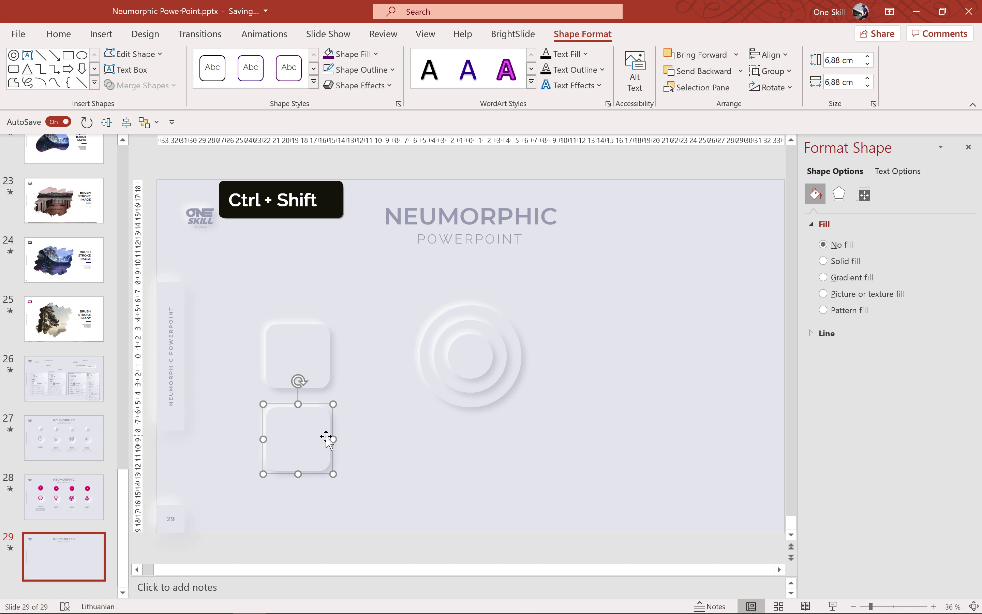